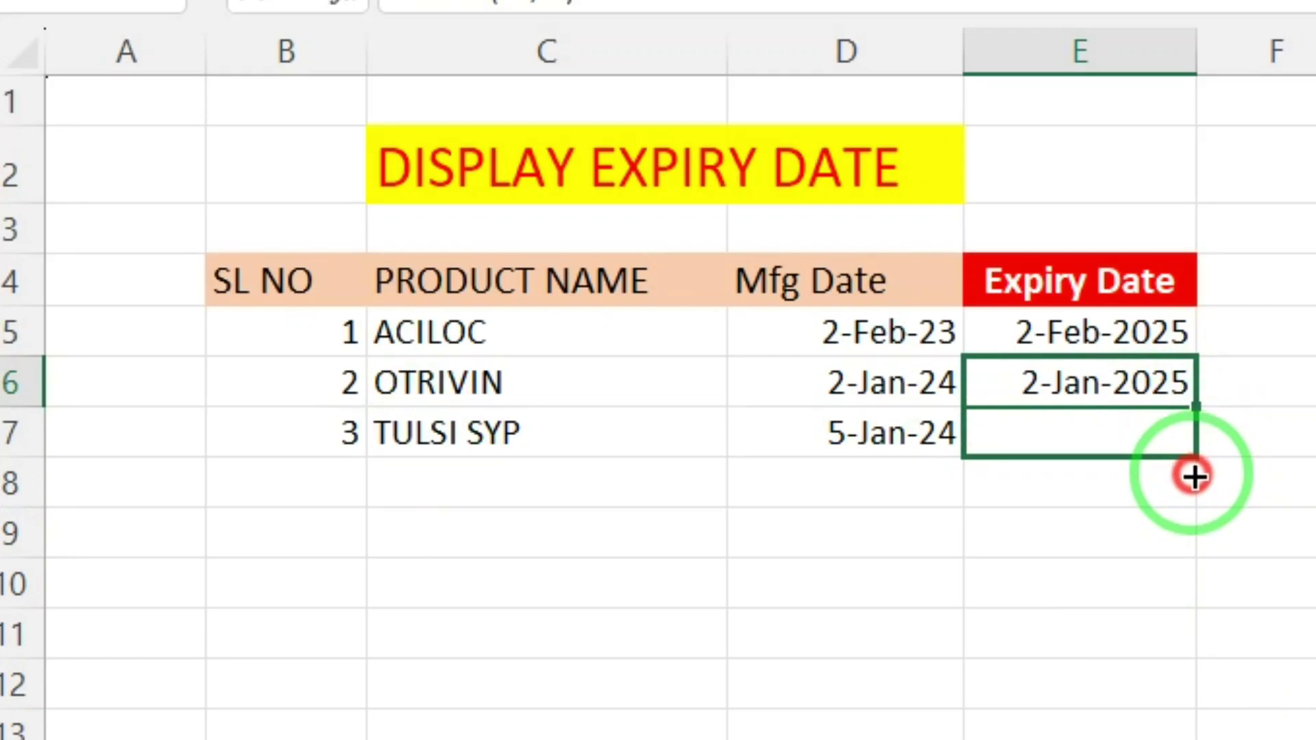
# - Fill the expiry formula from E6 down to E8, then deselect the range
pyautogui.moveTo(1194, 478); pyautogui.dragTo(1193, 494)
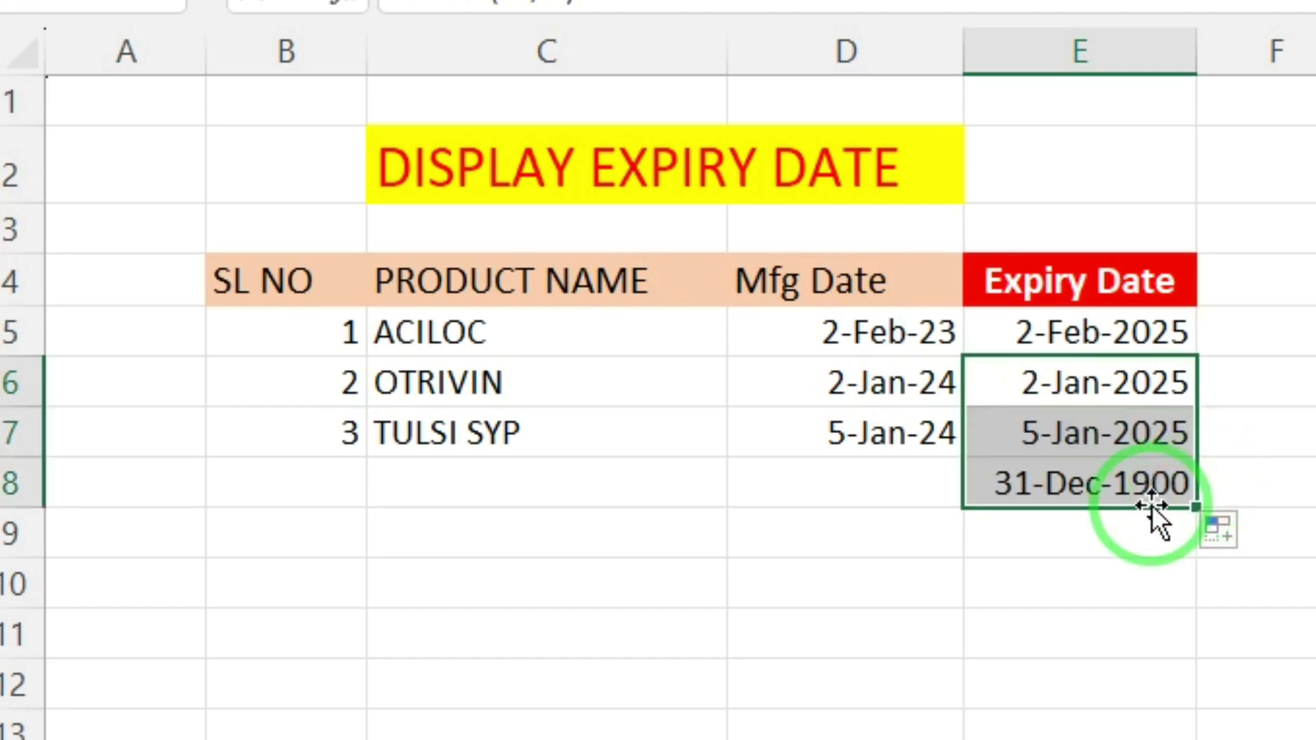
pyautogui.click(1116, 534)
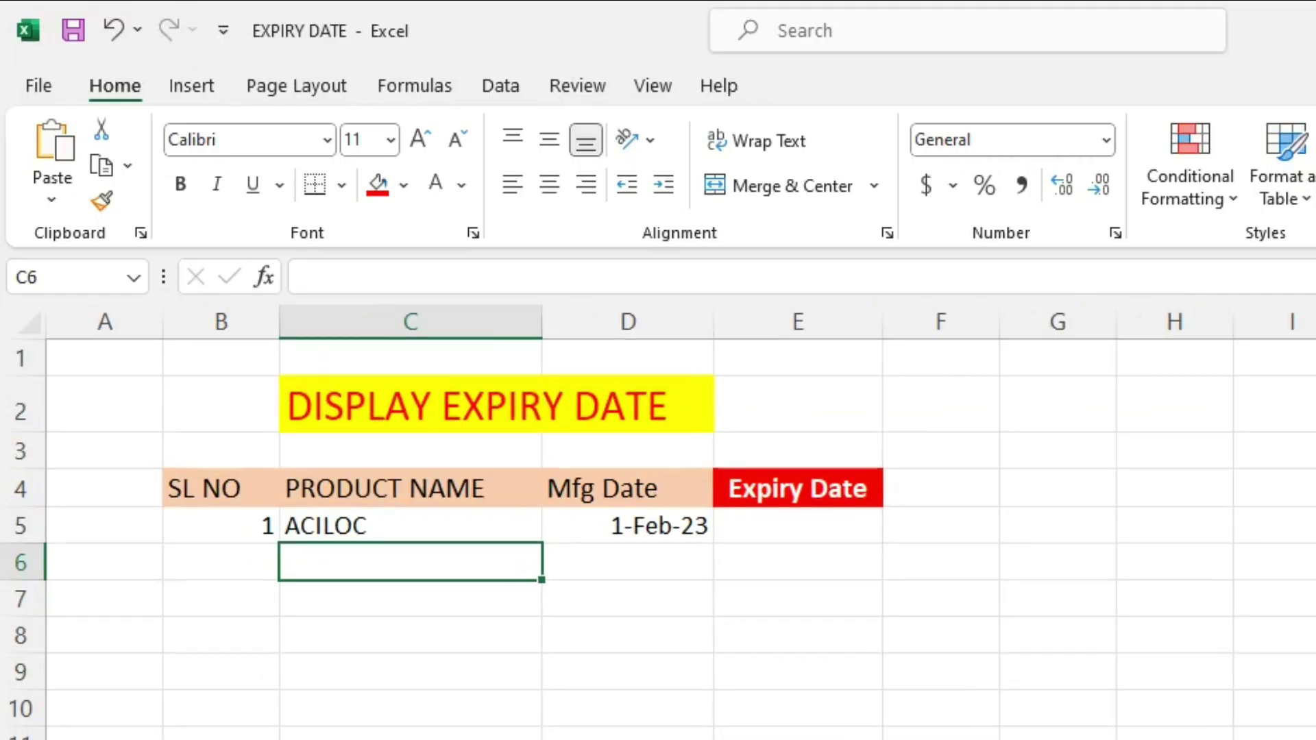
# - Select the DISPLAY EXPIRY DATE title, the column headings and ACILOC's serial number and name cells
pyautogui.click(625, 731)
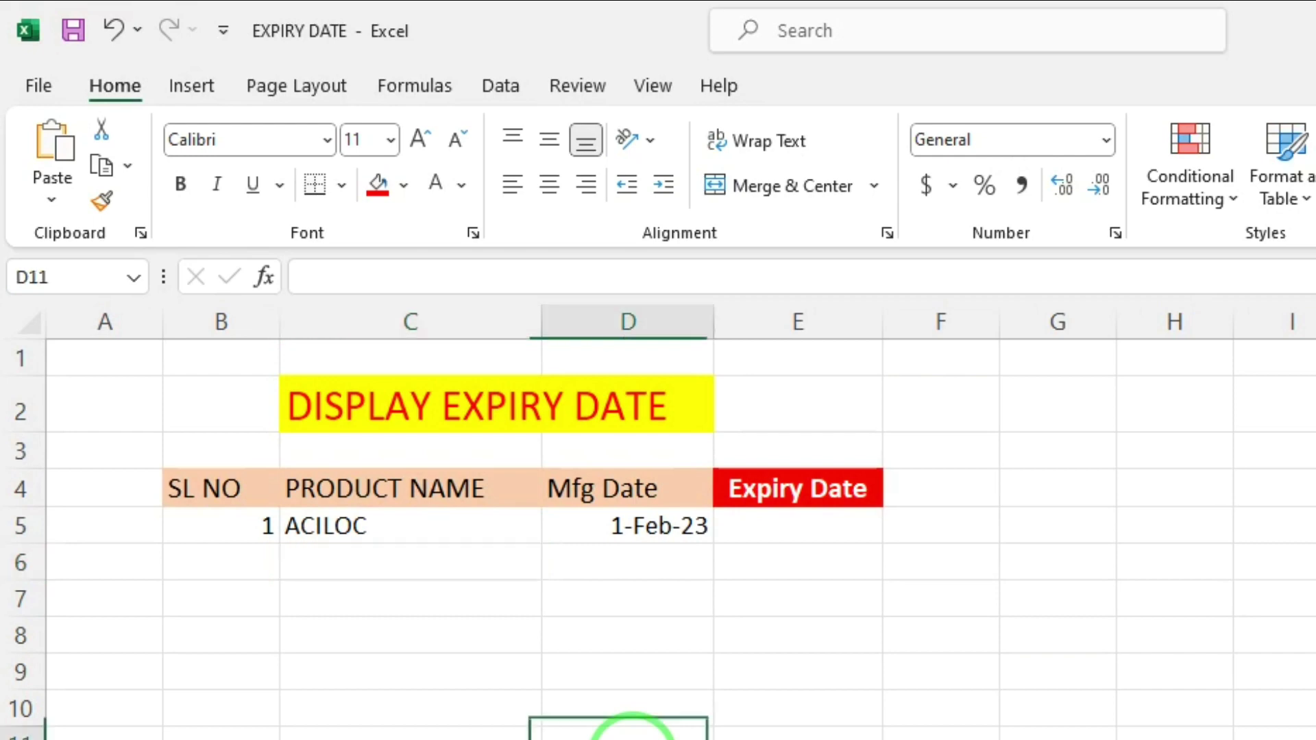
pyautogui.click(390, 416)
pyautogui.click(672, 410)
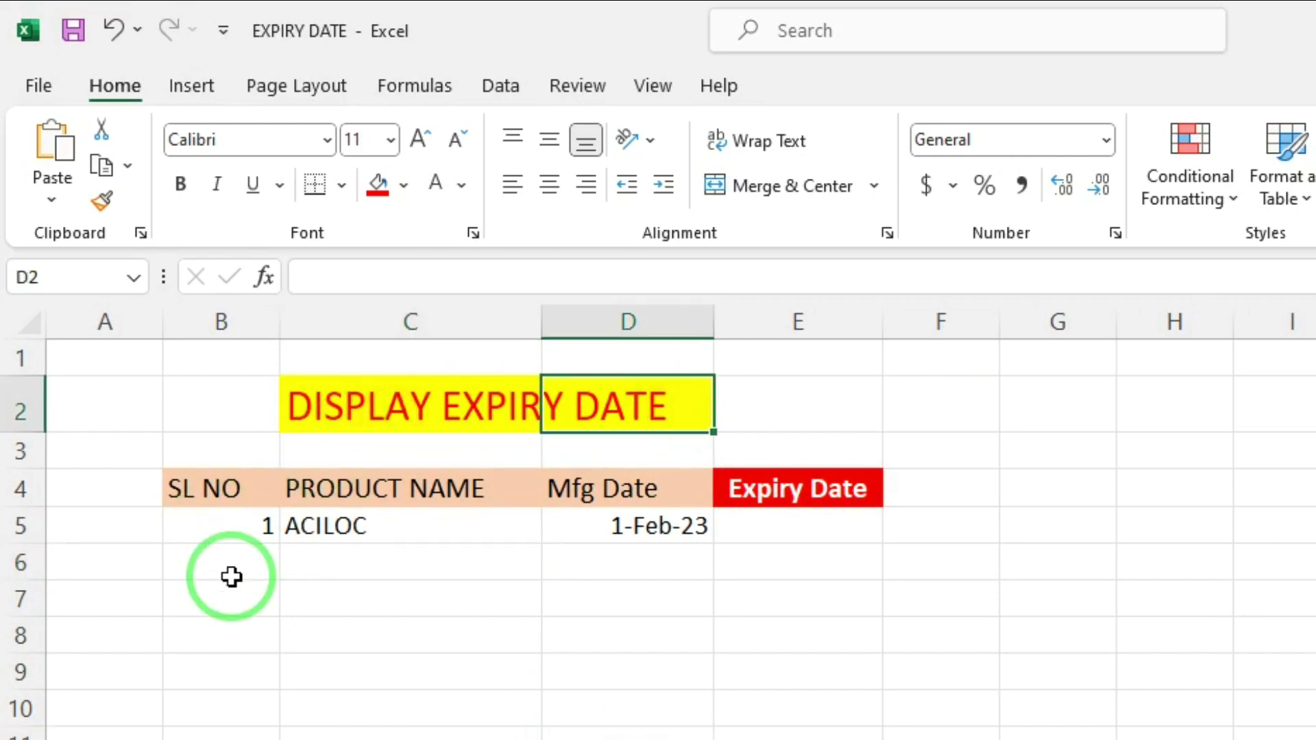
pyautogui.click(202, 489)
pyautogui.click(340, 491)
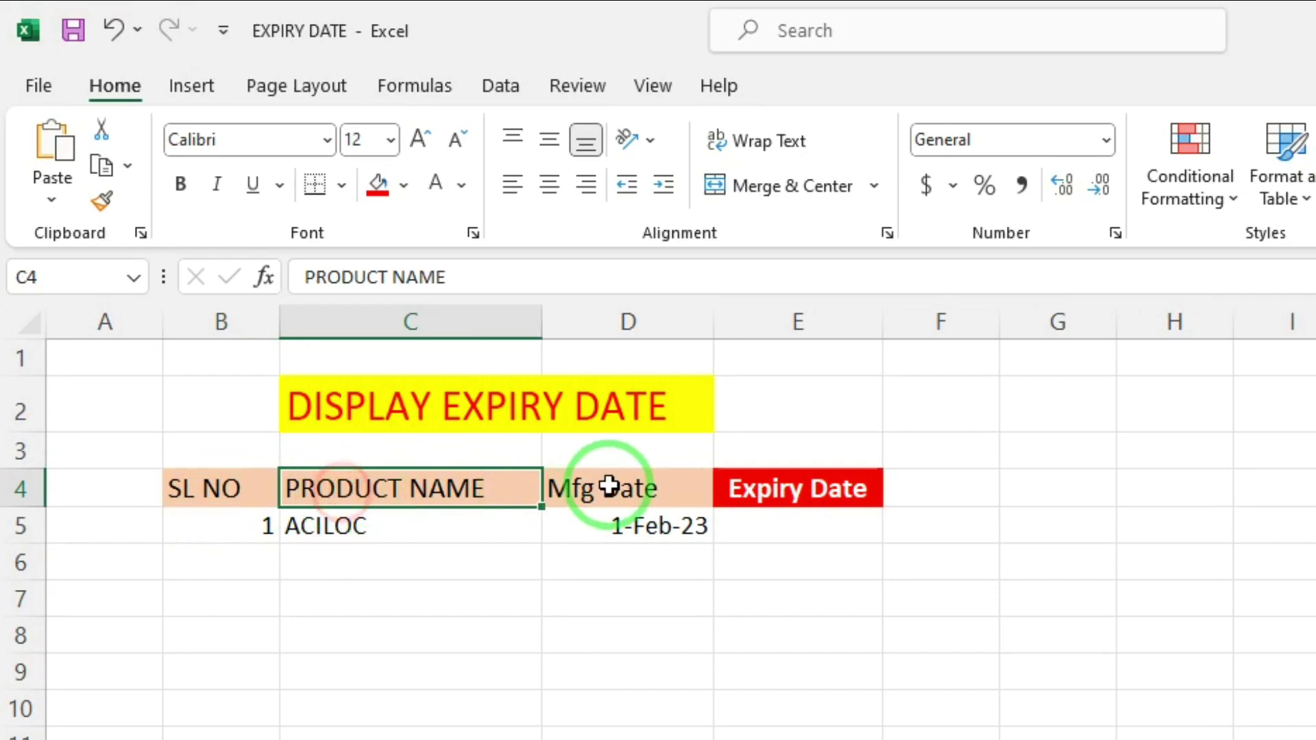
pyautogui.click(609, 488)
pyautogui.click(761, 485)
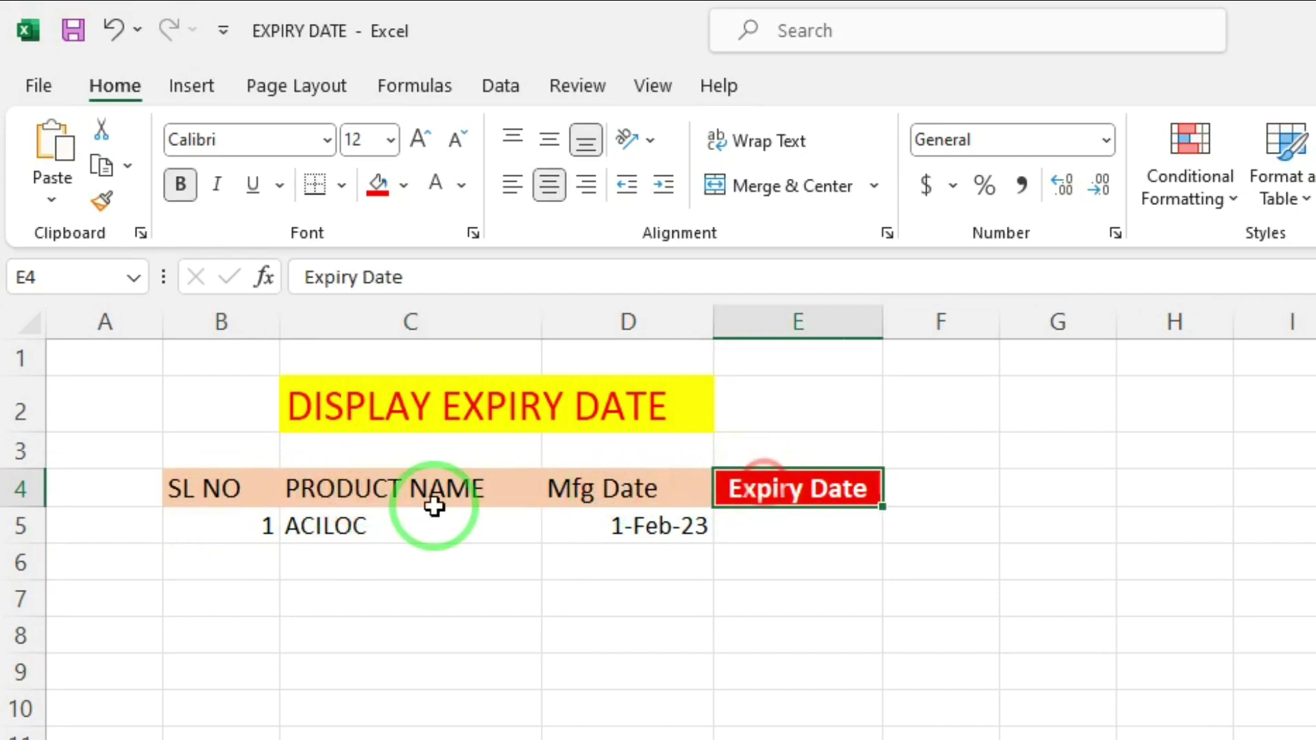
pyautogui.click(194, 515)
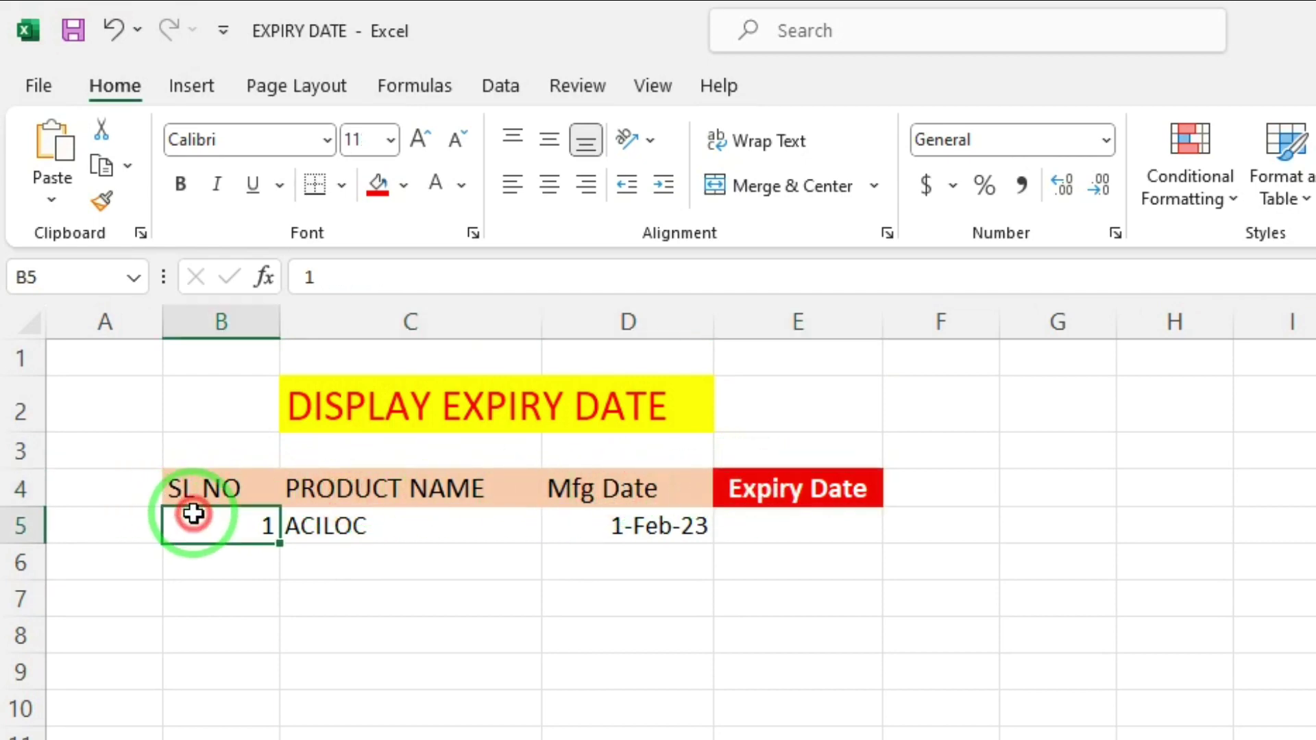
pyautogui.click(332, 518)
# - Enter 2-FEB-2023 as ACILOC's Mfg Date in D5
pyautogui.click(671, 523)
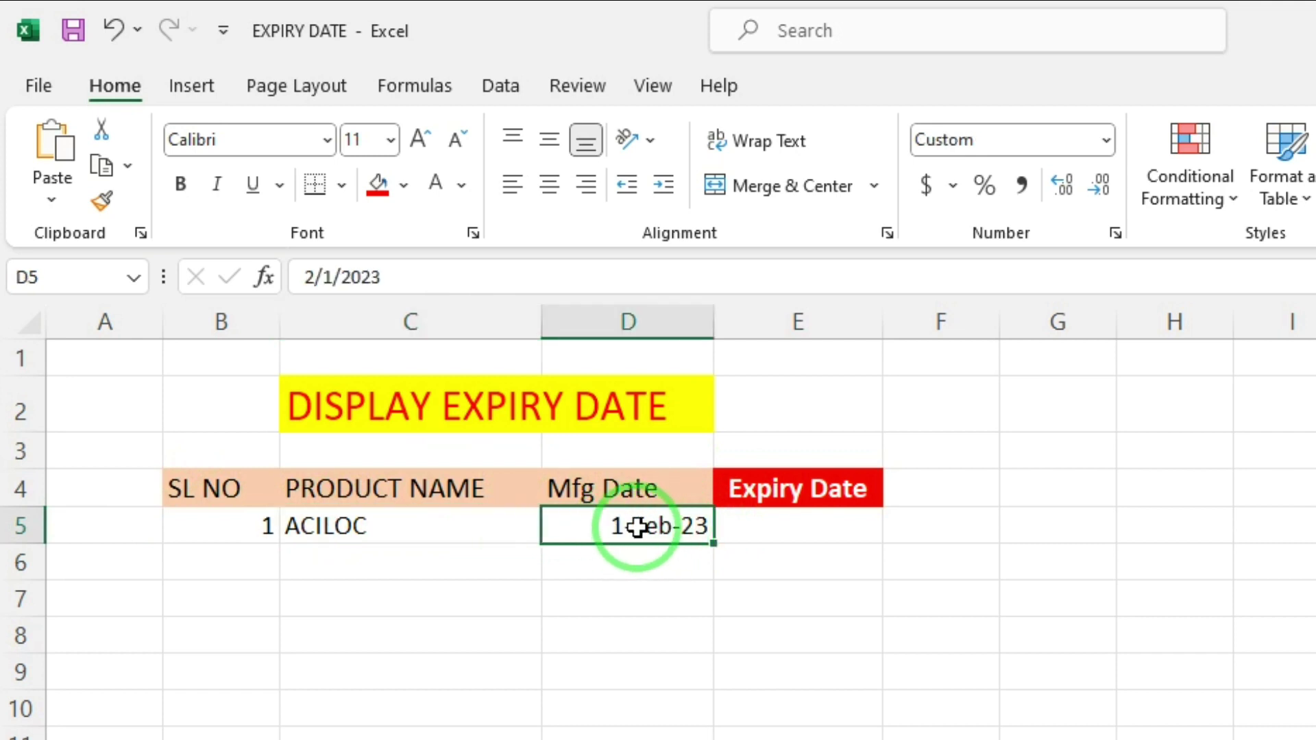
pyautogui.write('2')
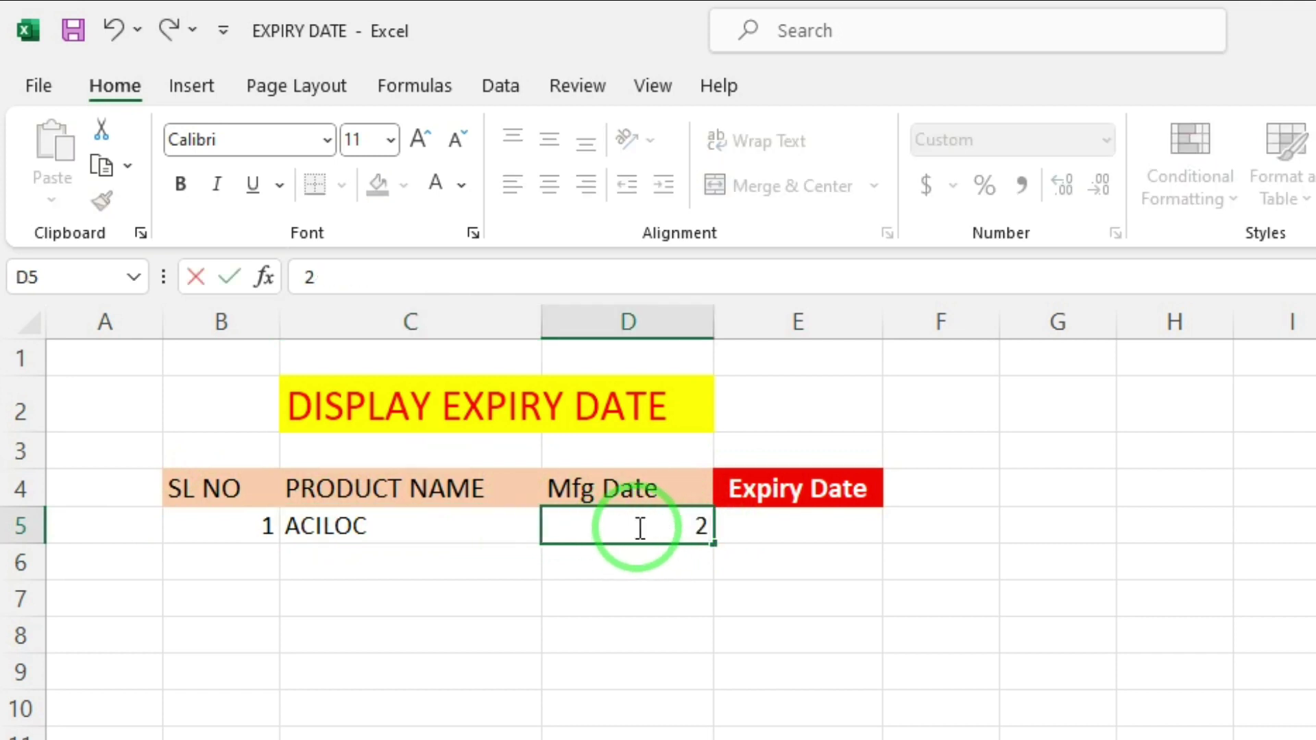
pyautogui.write('-FE')
pyautogui.write('B-')
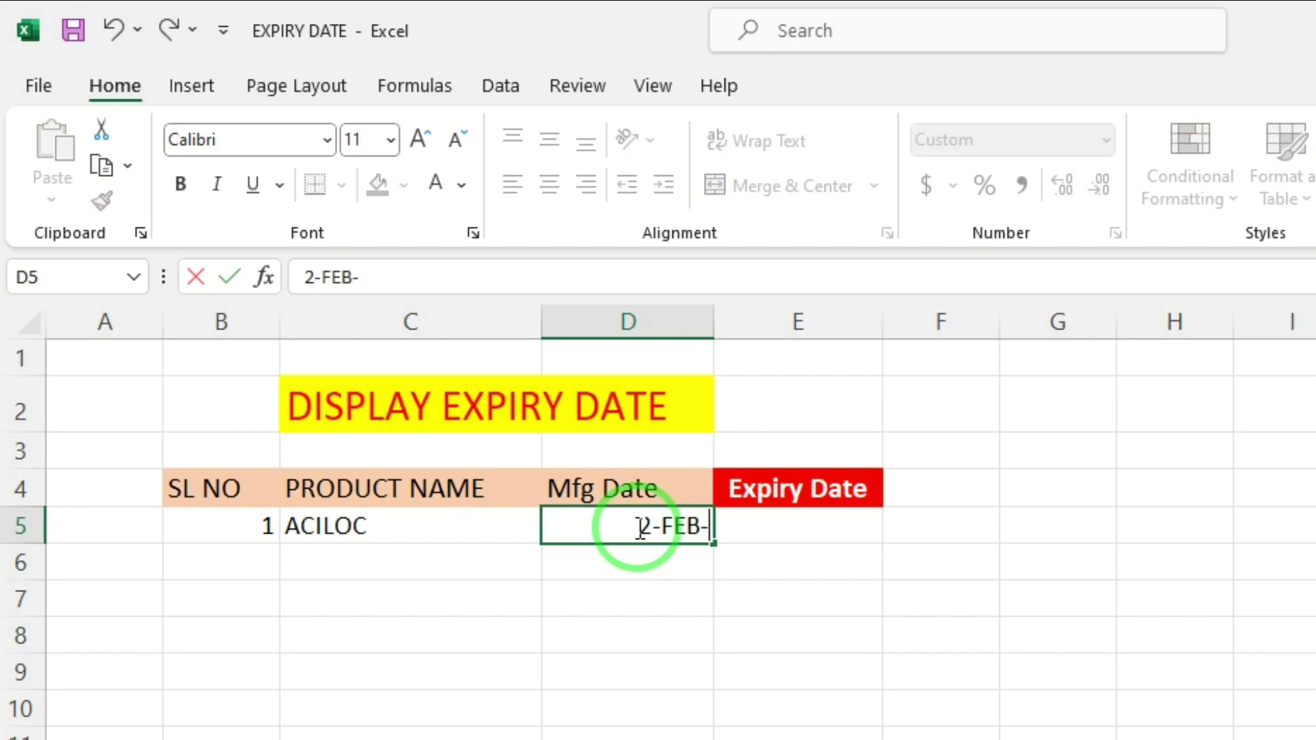
pyautogui.write('2023')
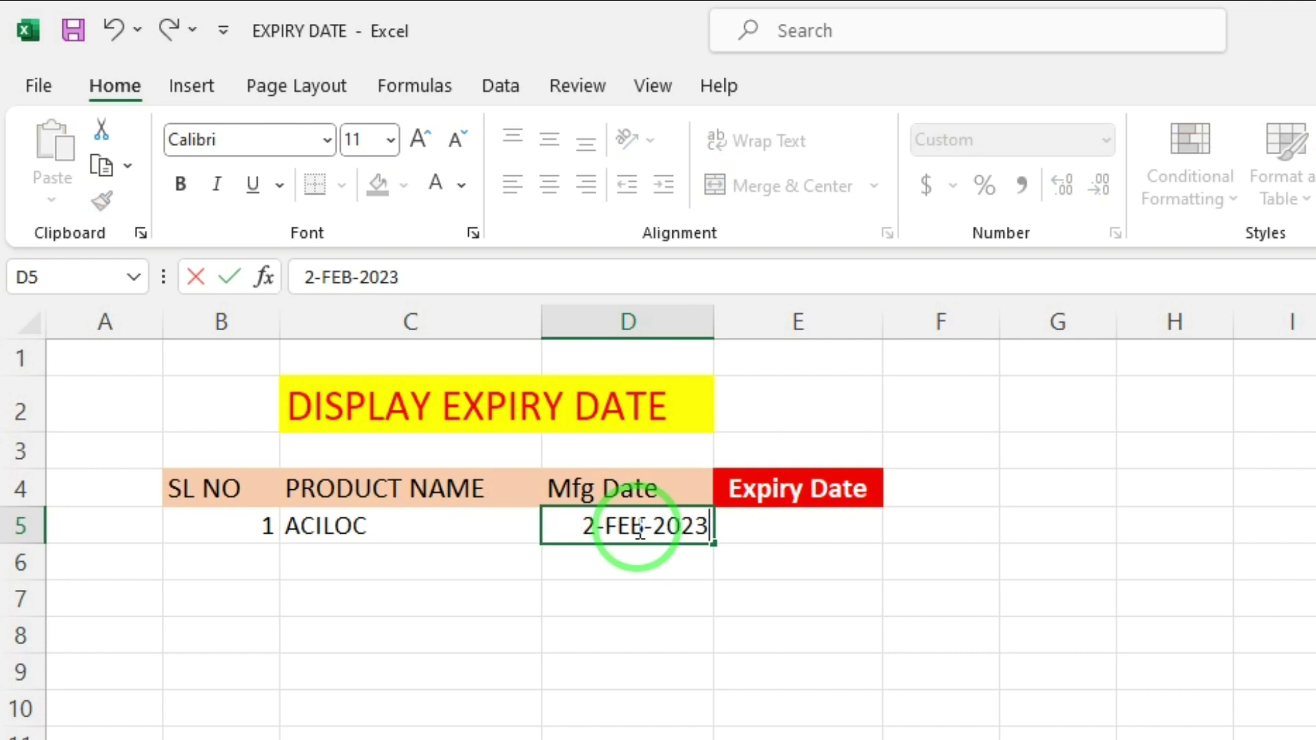
pyautogui.press('Tab')
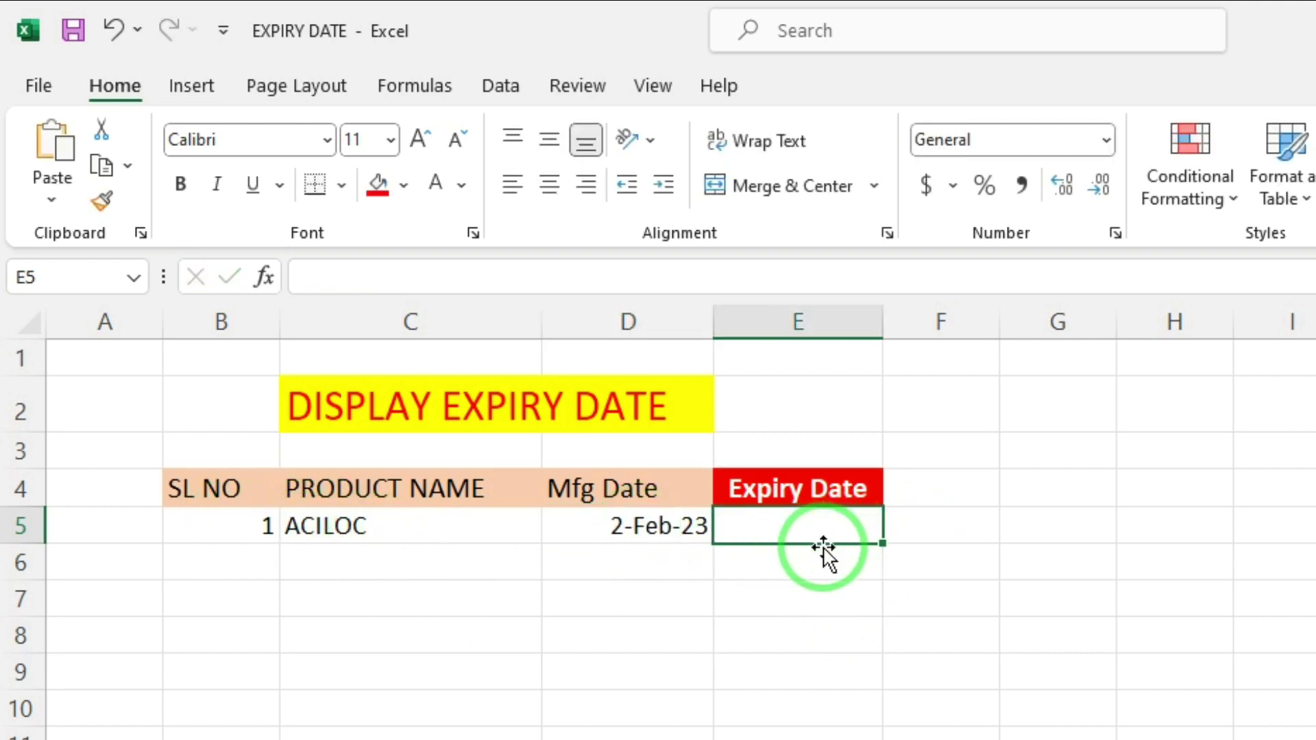
# - Enter =EDATE(D5,12) in E5 so ACILOC's expiry is 12 months after its Mfg Date
pyautogui.write('=')
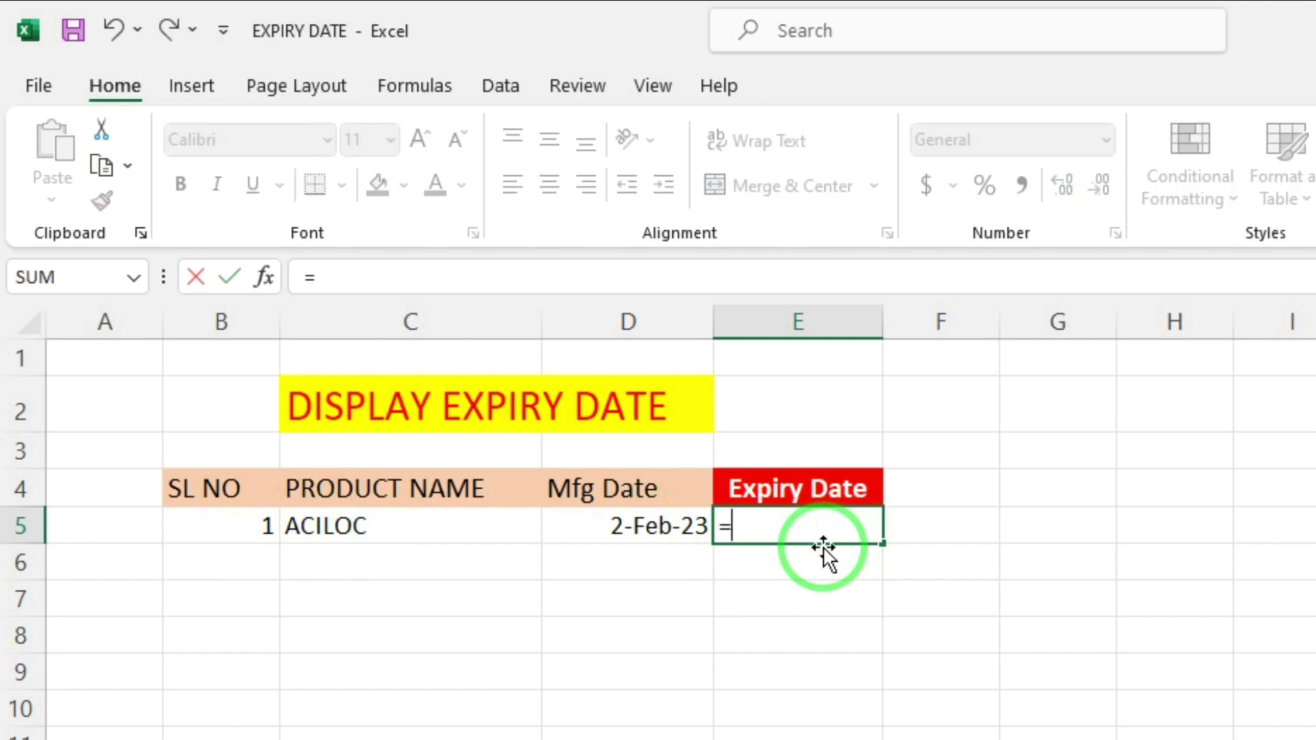
pyautogui.write('EDA')
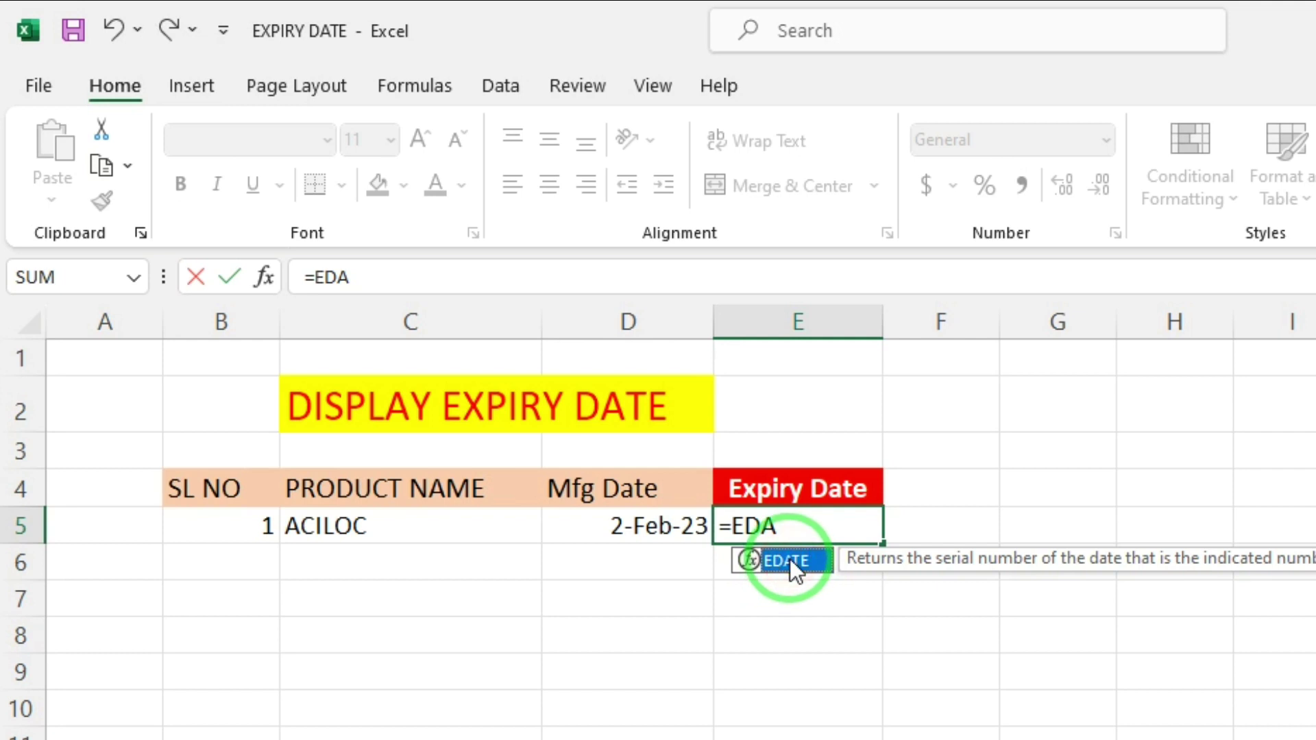
pyautogui.write('TE')
pyautogui.doubleClick(790, 558)
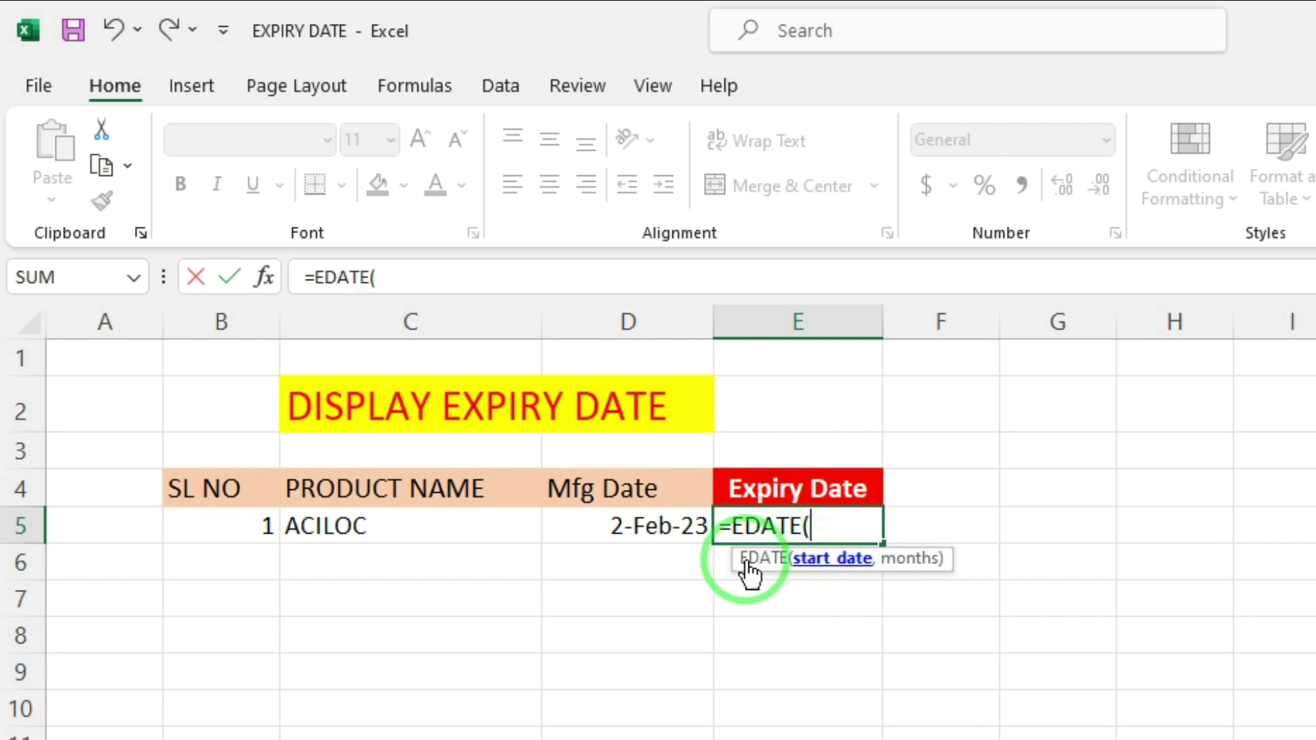
pyautogui.click(645, 536)
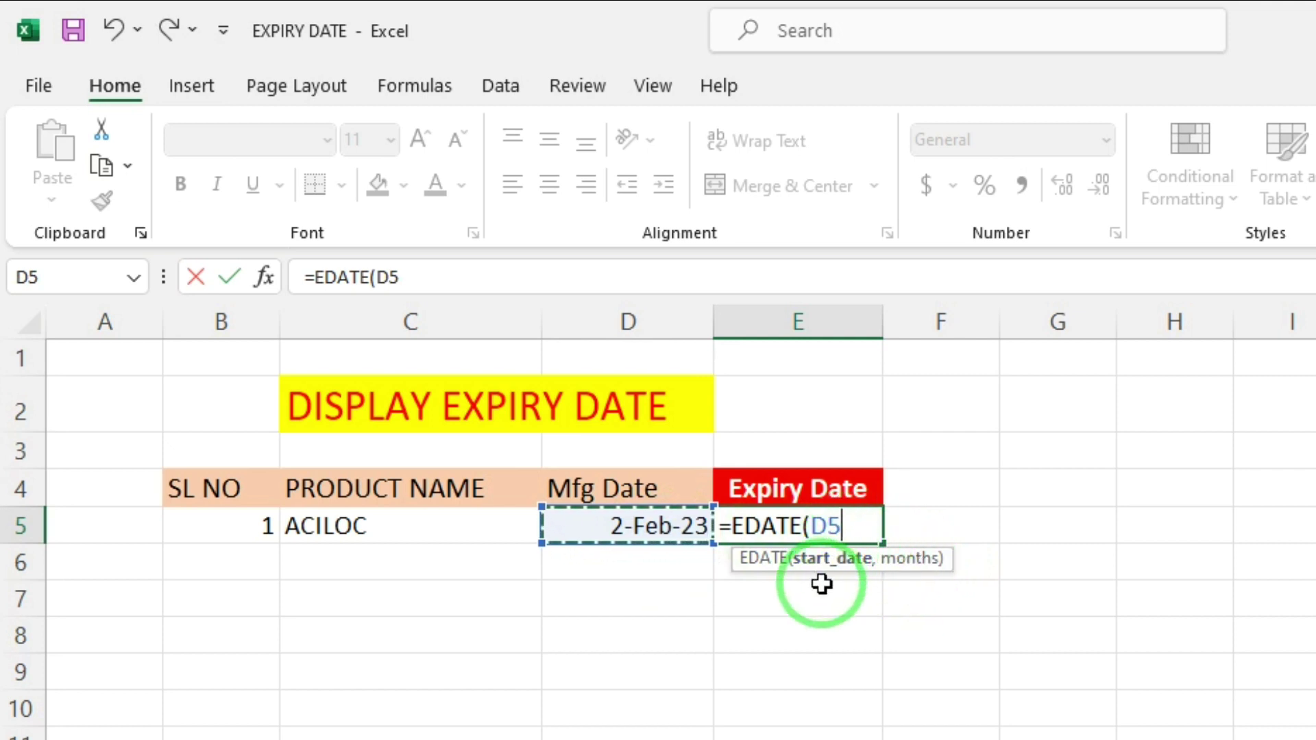
pyautogui.write(',12')
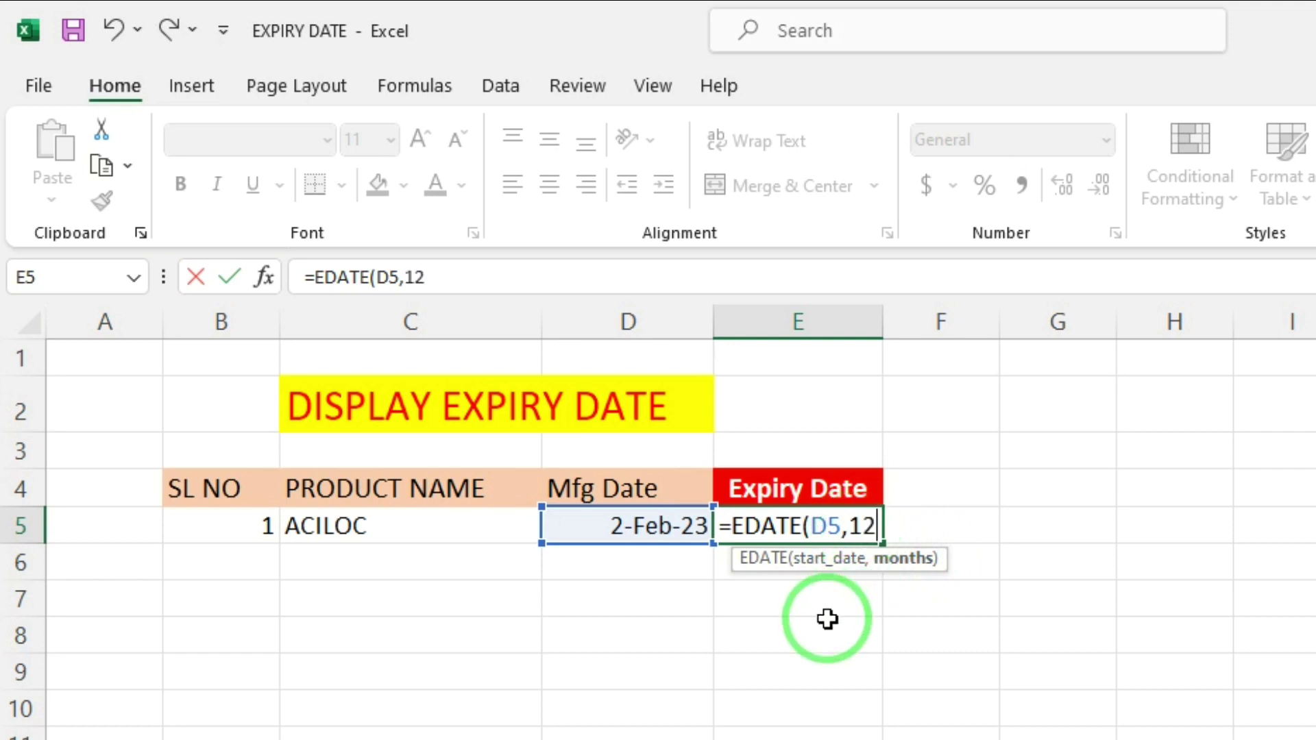
pyautogui.write(')')
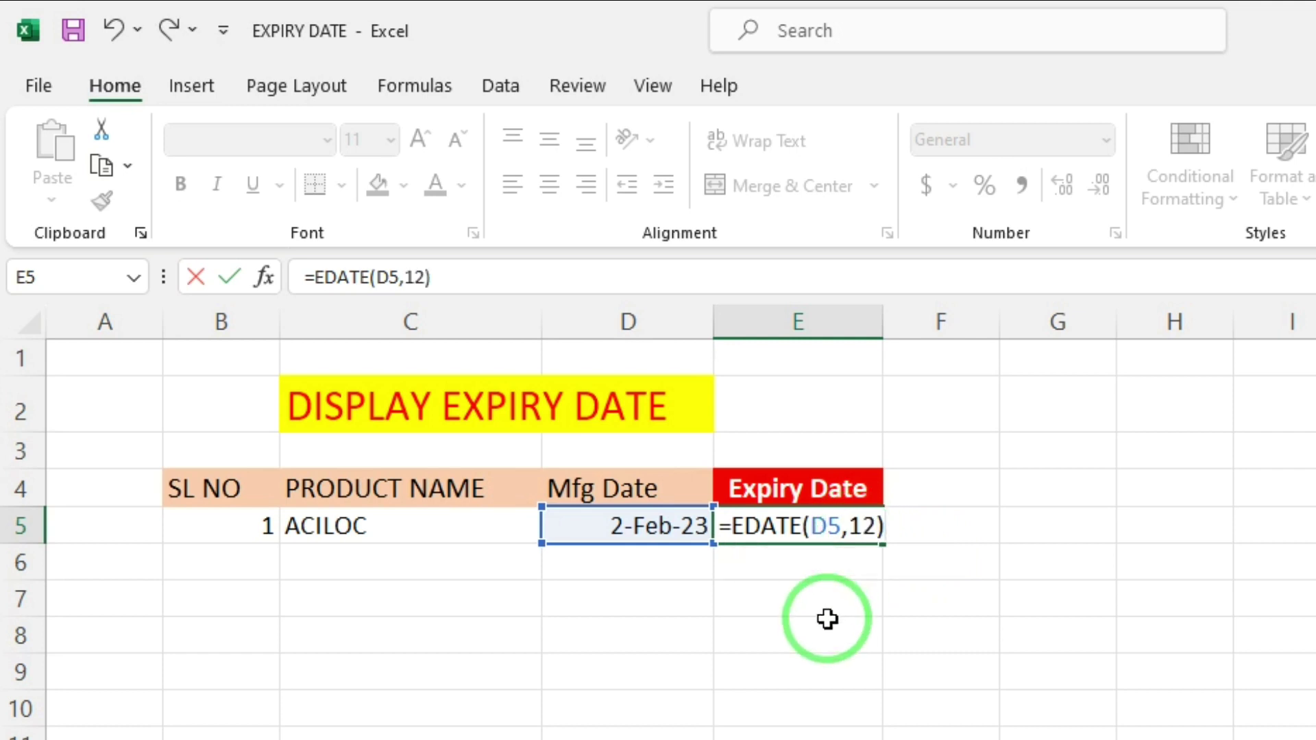
pyautogui.press('Return')
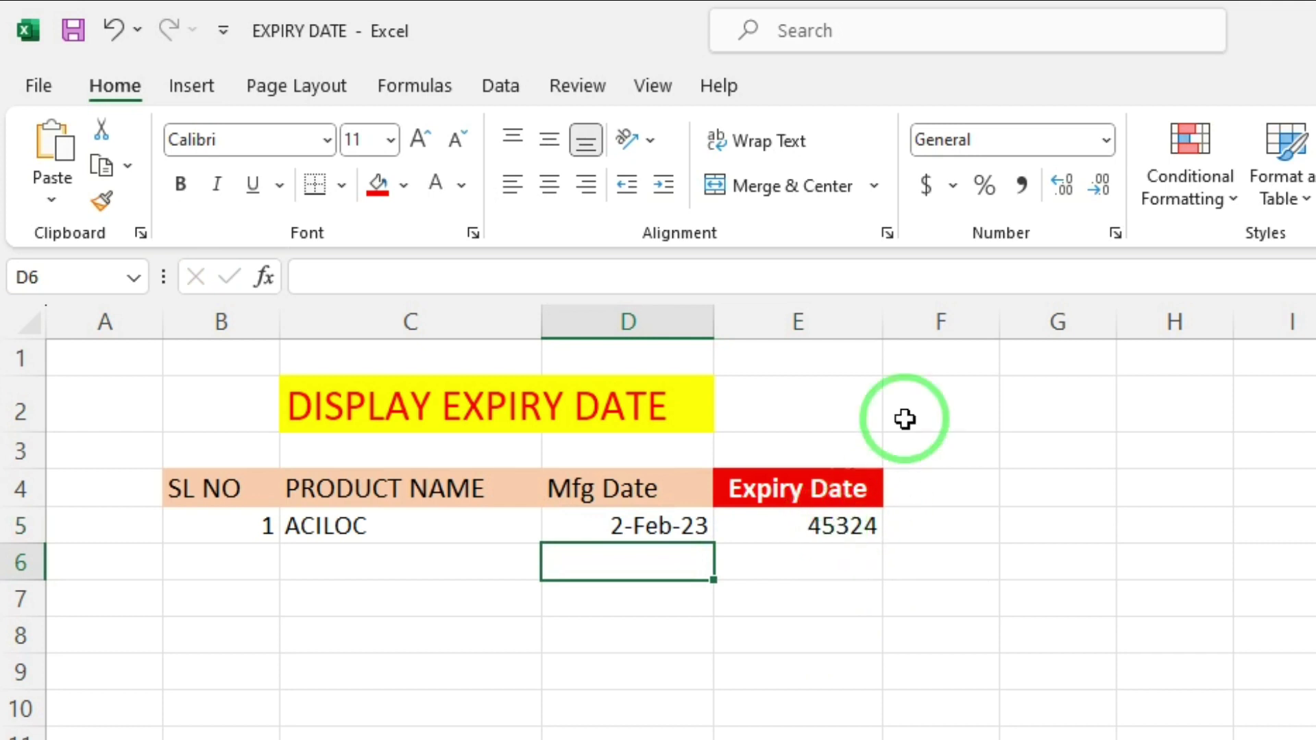
# - Apply the 14-Mar-2012 date format to E5 so it shows 2-Feb-2024
pyautogui.click(781, 529)
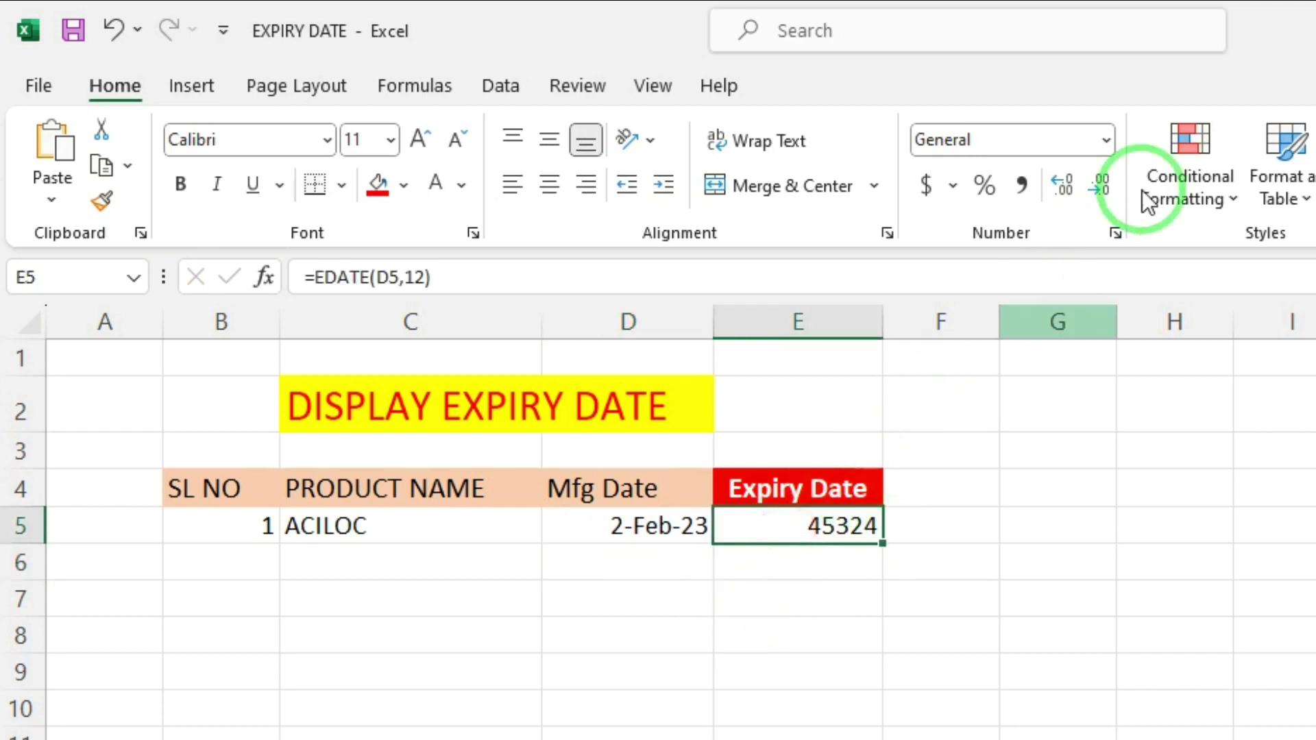
pyautogui.click(1115, 231)
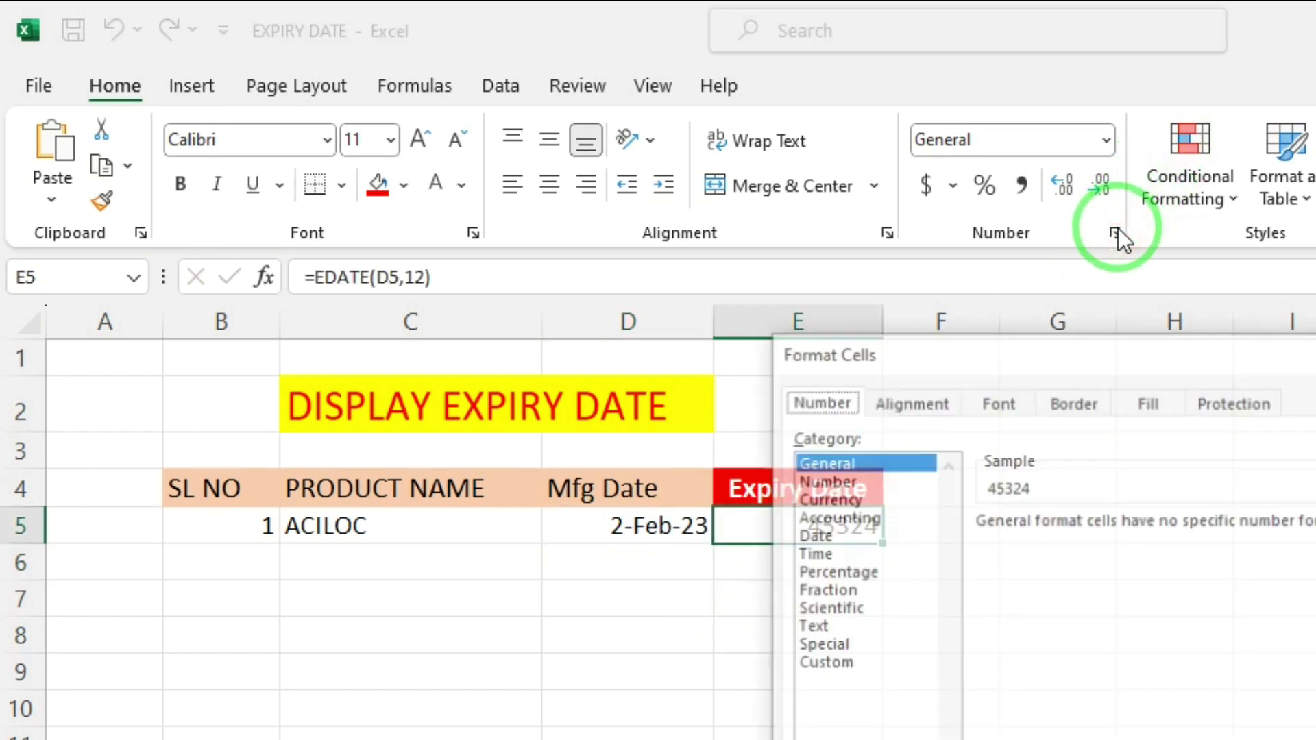
pyautogui.click(825, 537)
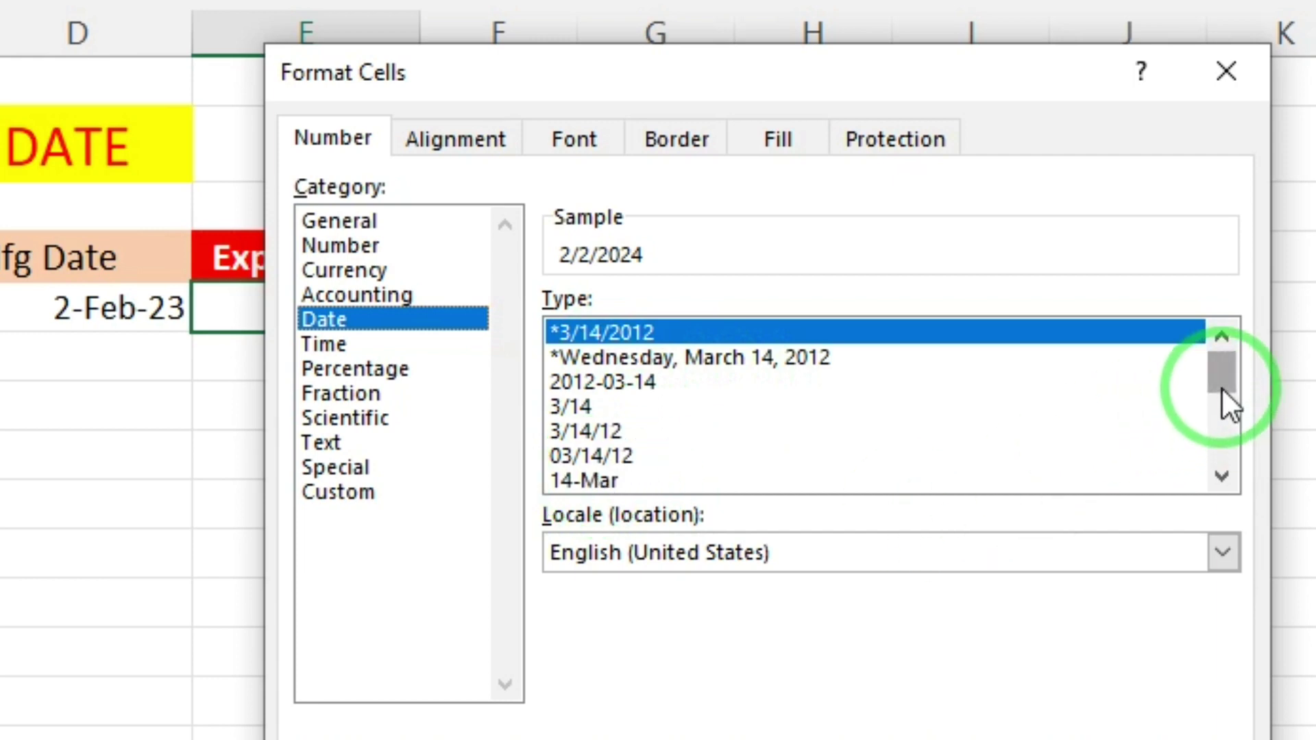
pyautogui.moveTo(1222, 388); pyautogui.dragTo(1215, 470)
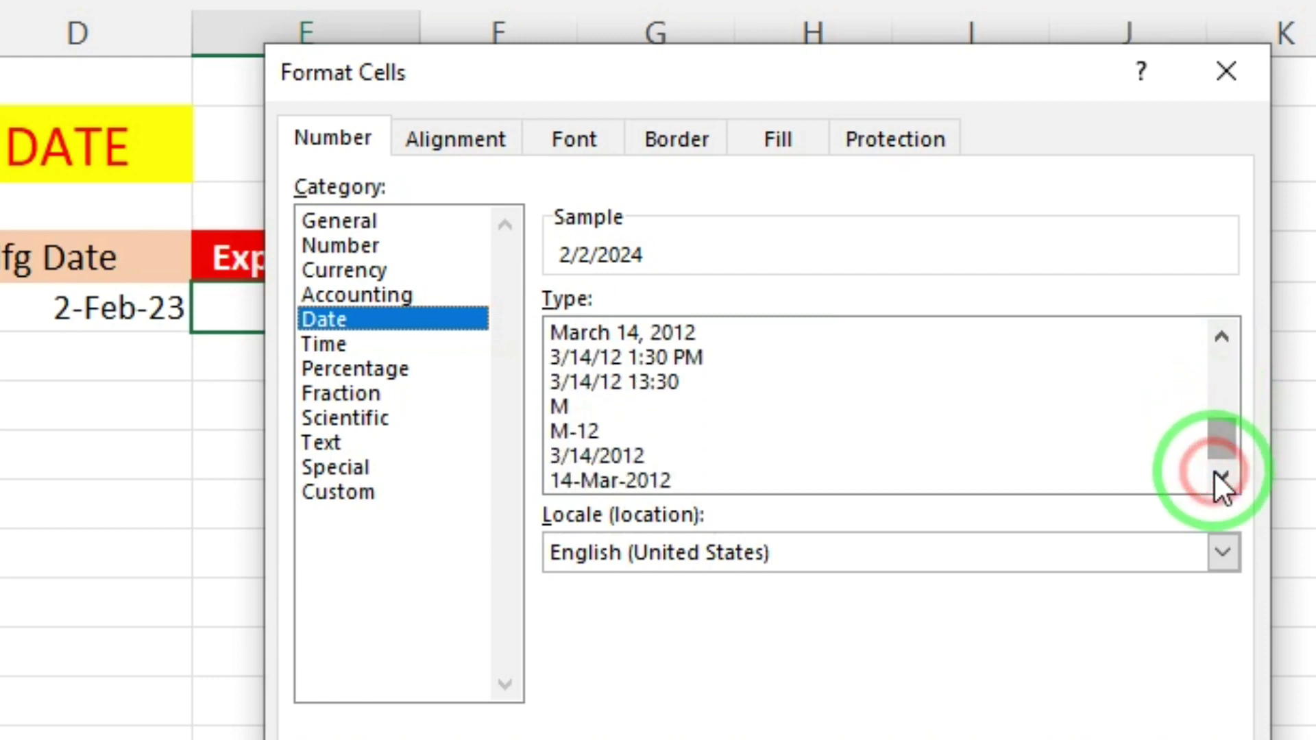
pyautogui.click(595, 484)
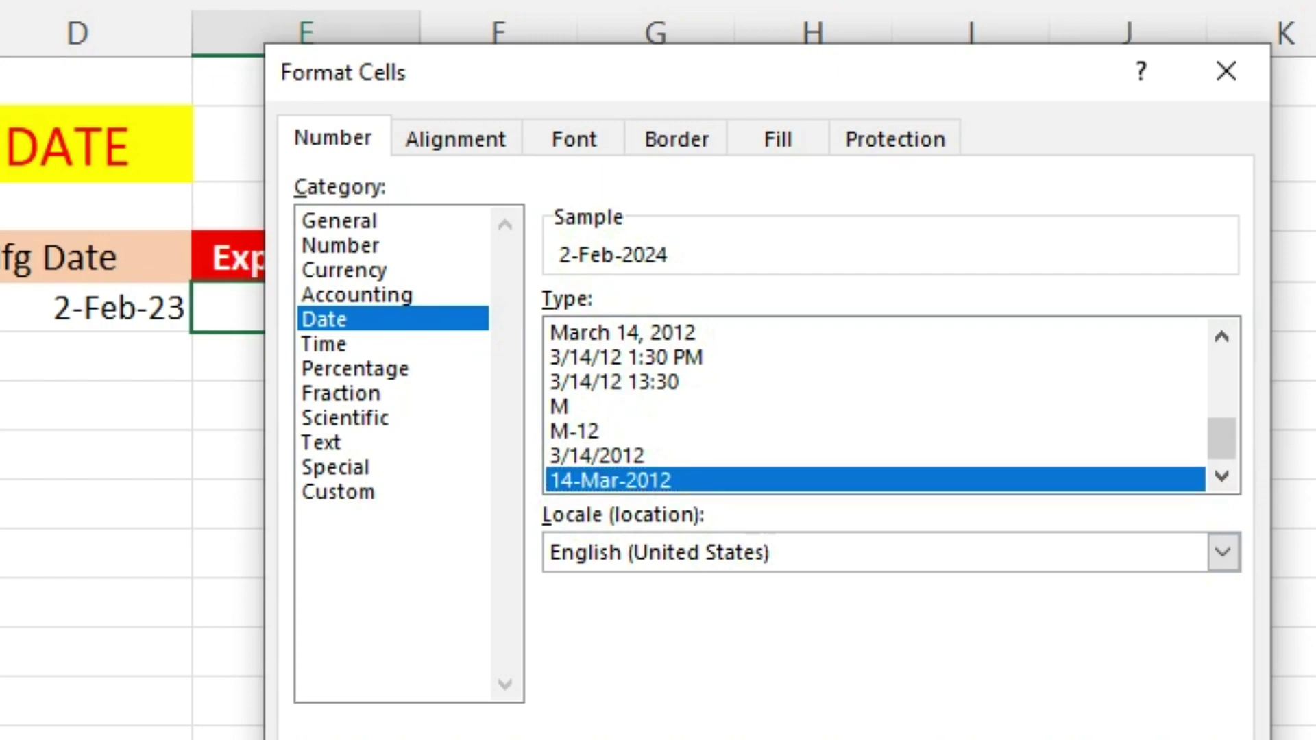
pyautogui.press('Return')
pyautogui.click(777, 587)
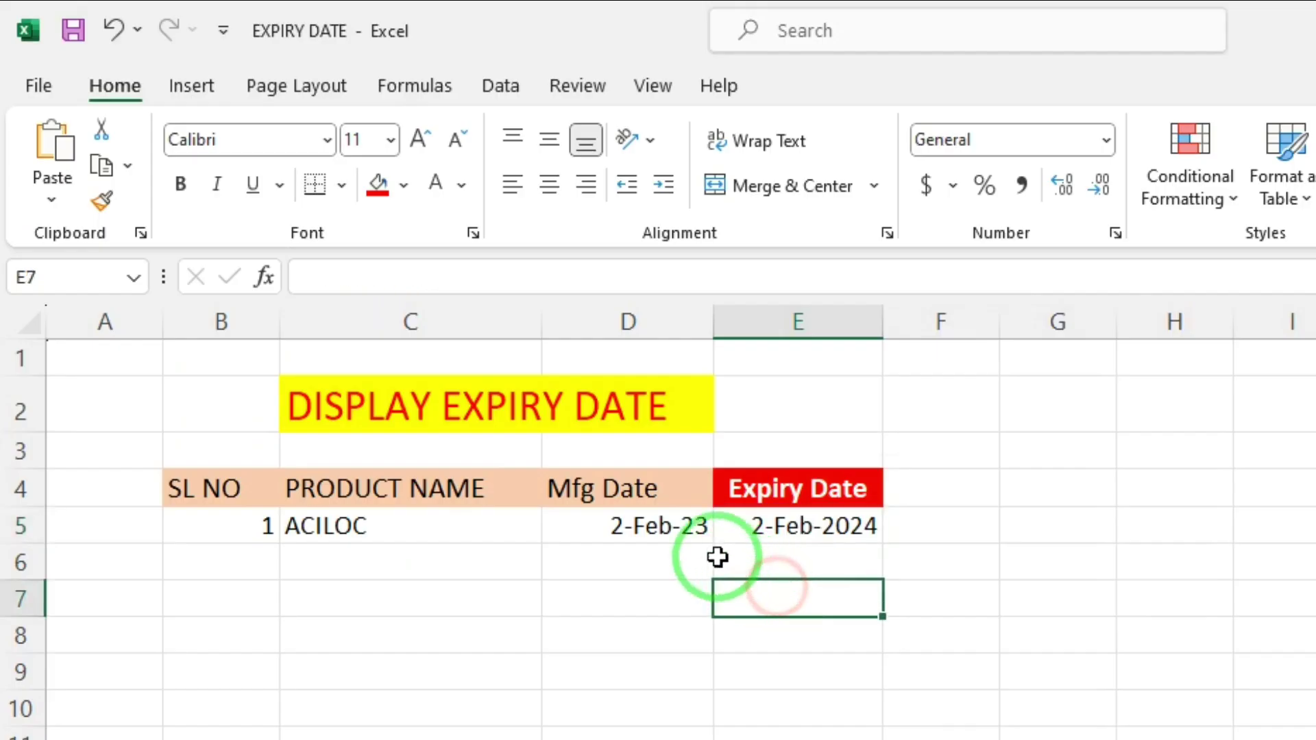
# - Change E5's formula to =EDATE(D5,24) so the expiry reads 2-Feb-2025
pyautogui.click(814, 527)
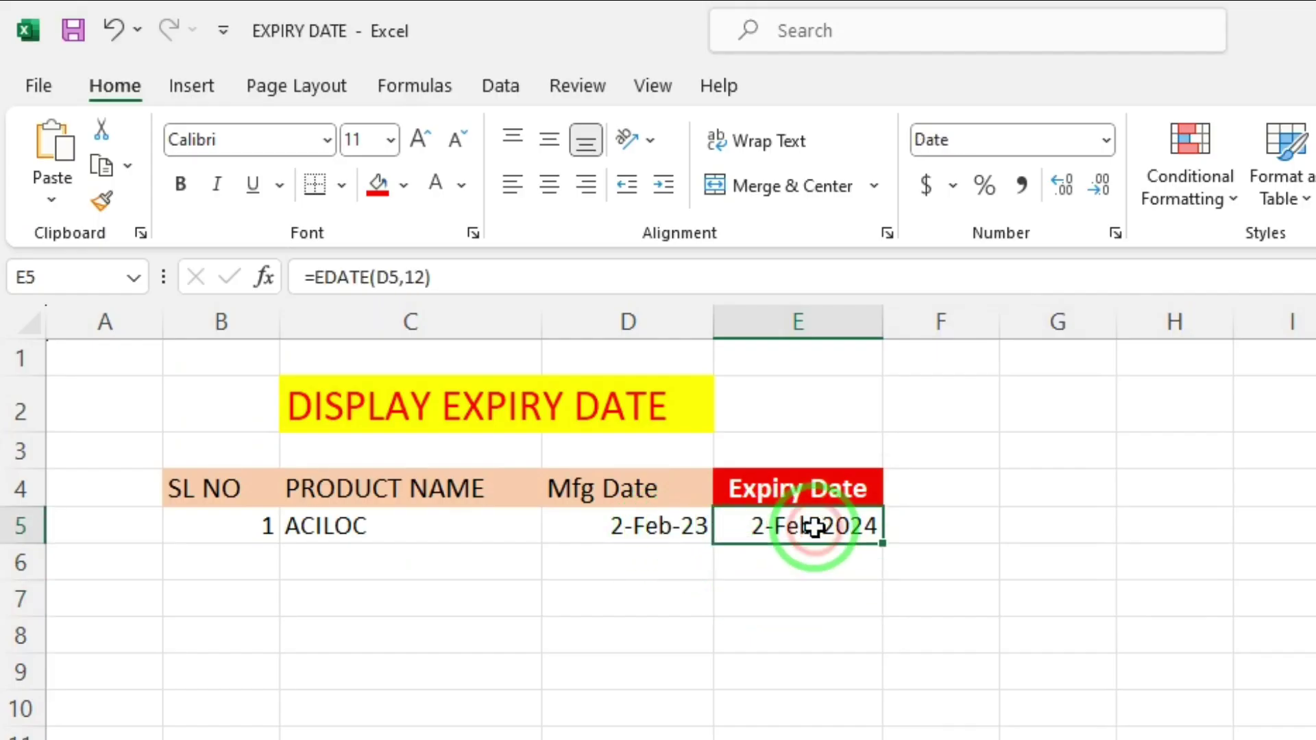
pyautogui.click(422, 275)
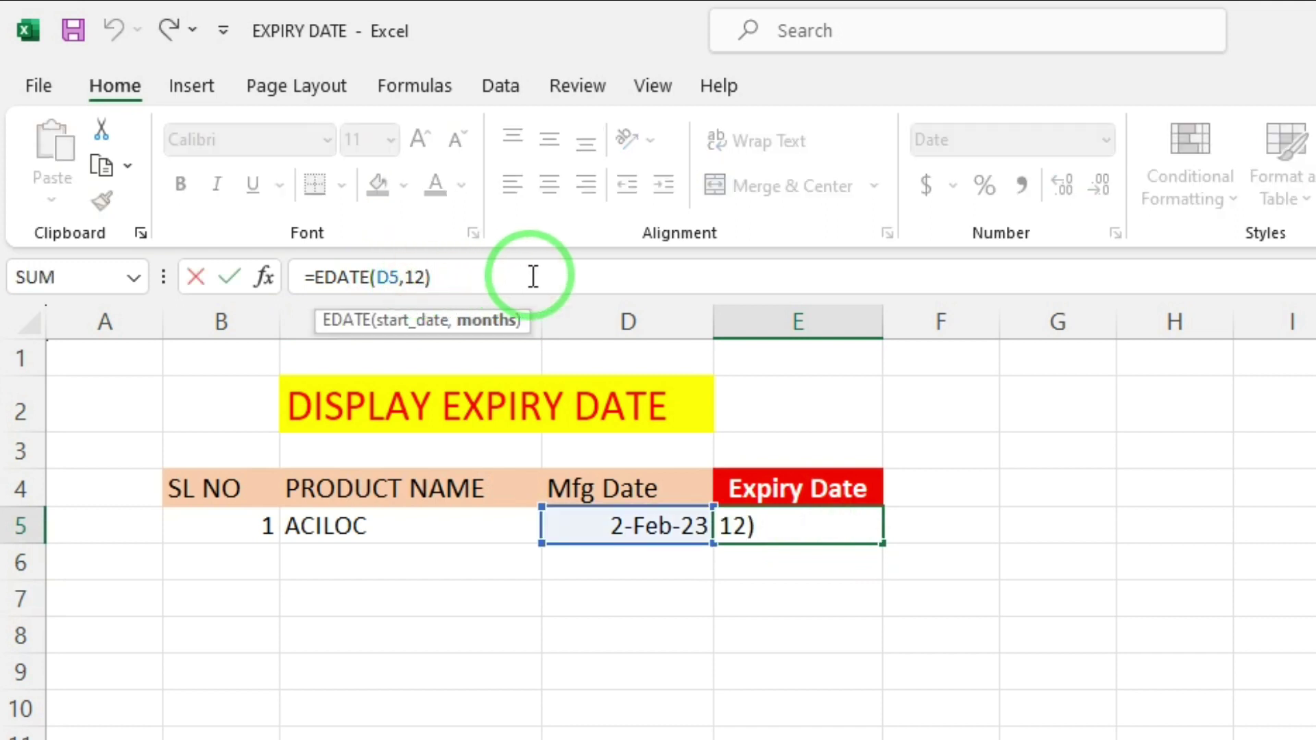
pyautogui.press('BackSpace')
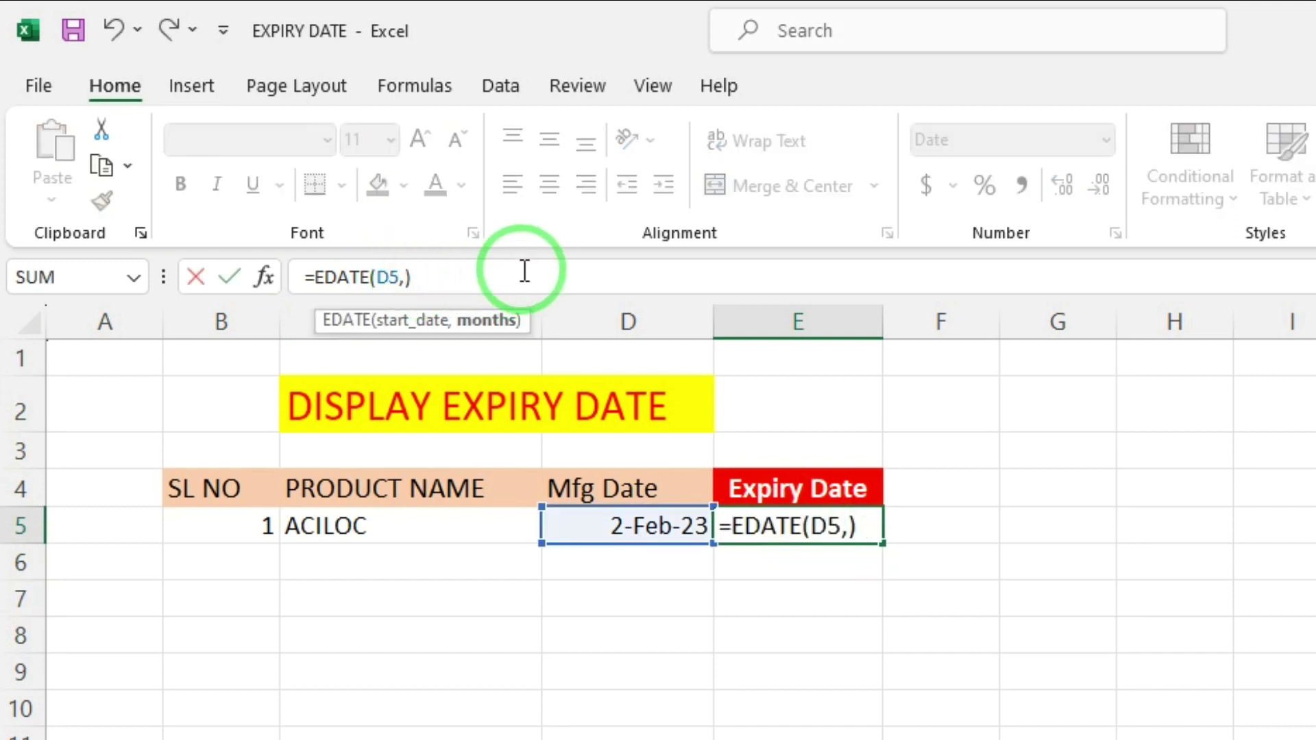
pyautogui.write('24')
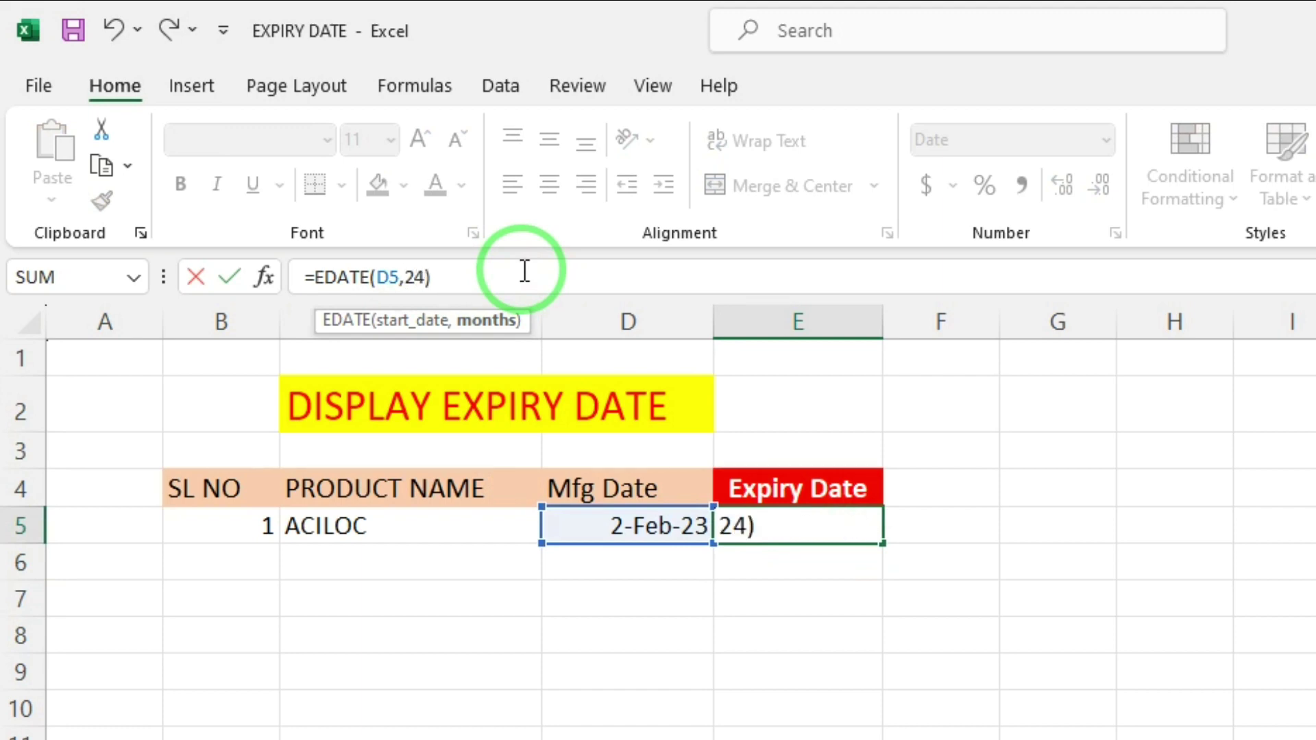
pyautogui.press('Return')
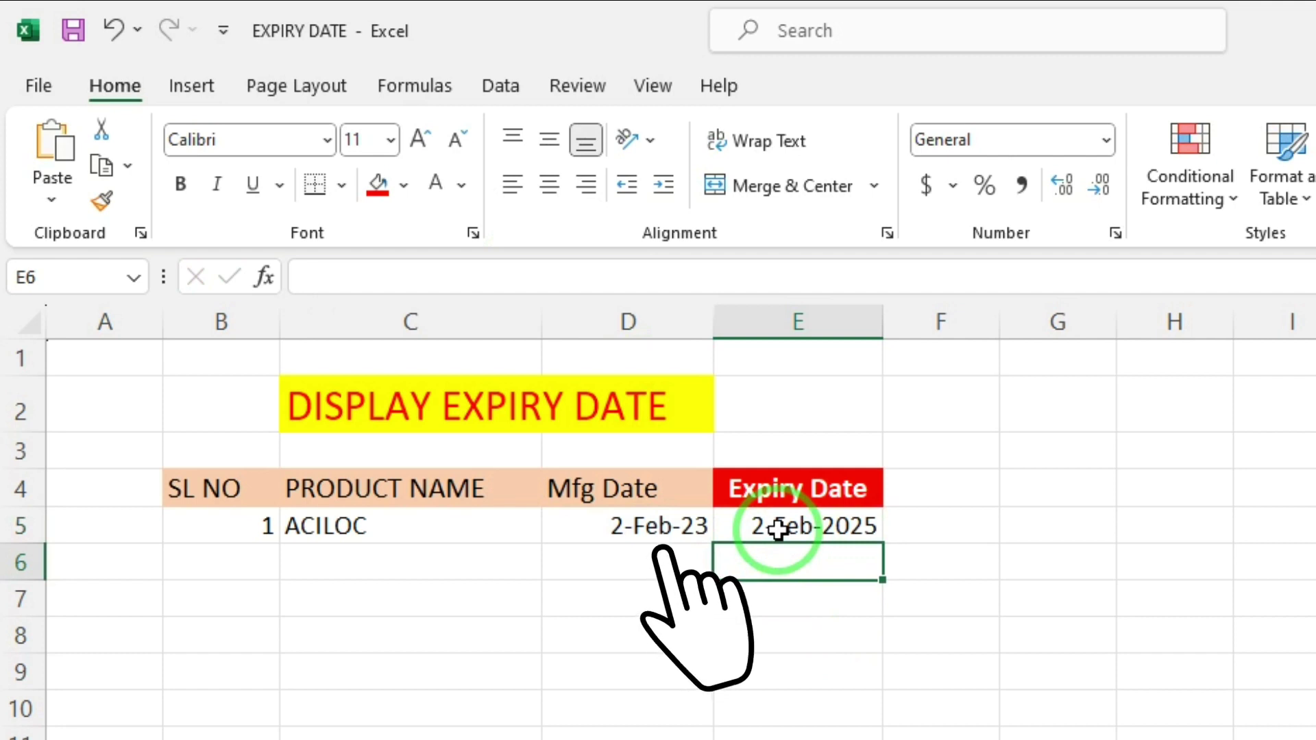
# - Fill row 6 with serial number 2, product OTRIVIN and Mfg Date 2-Jan-24
pyautogui.click(816, 527)
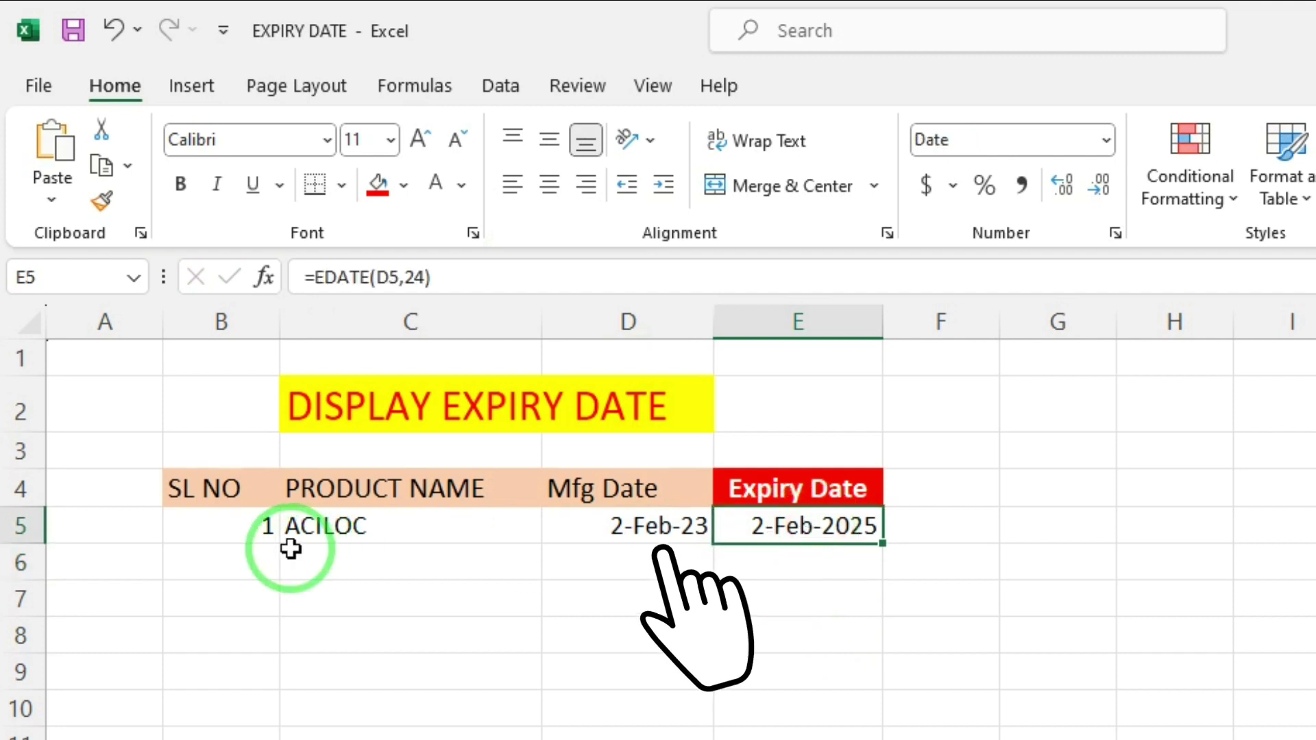
pyautogui.click(269, 549)
pyautogui.write('2')
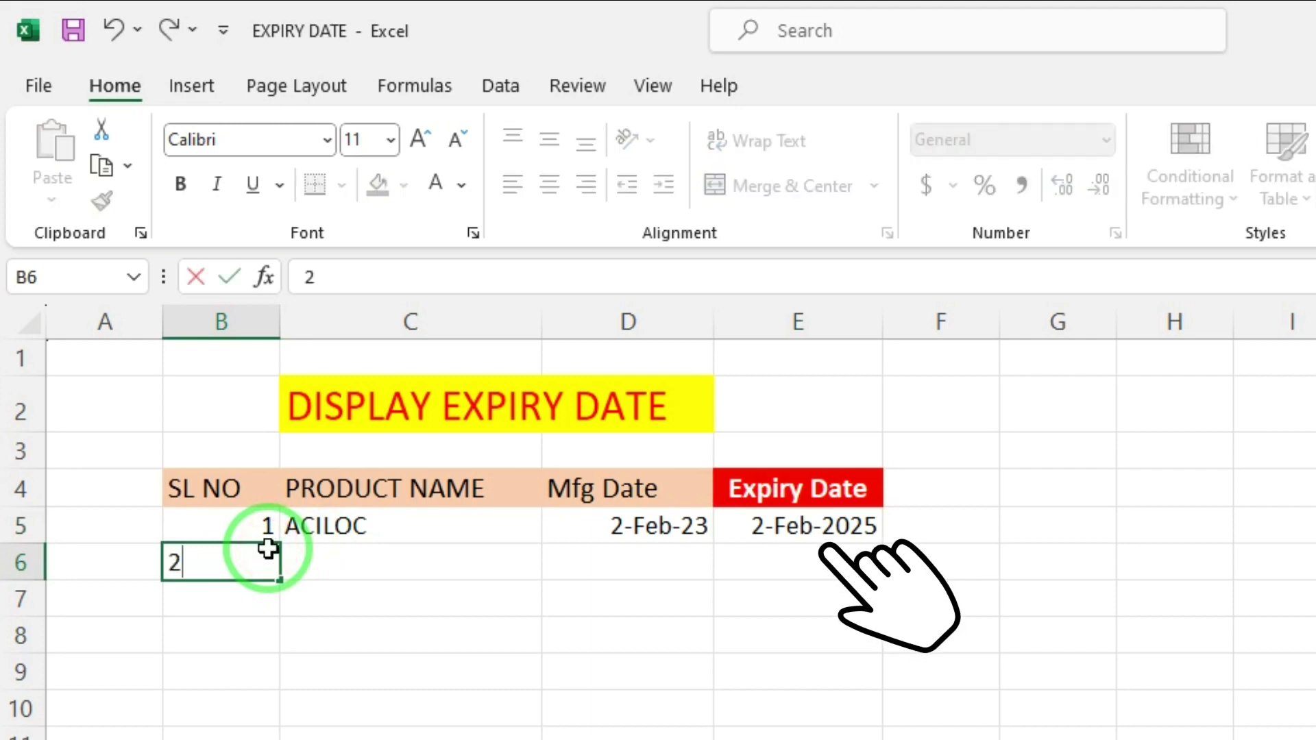
pyautogui.press('Tab')
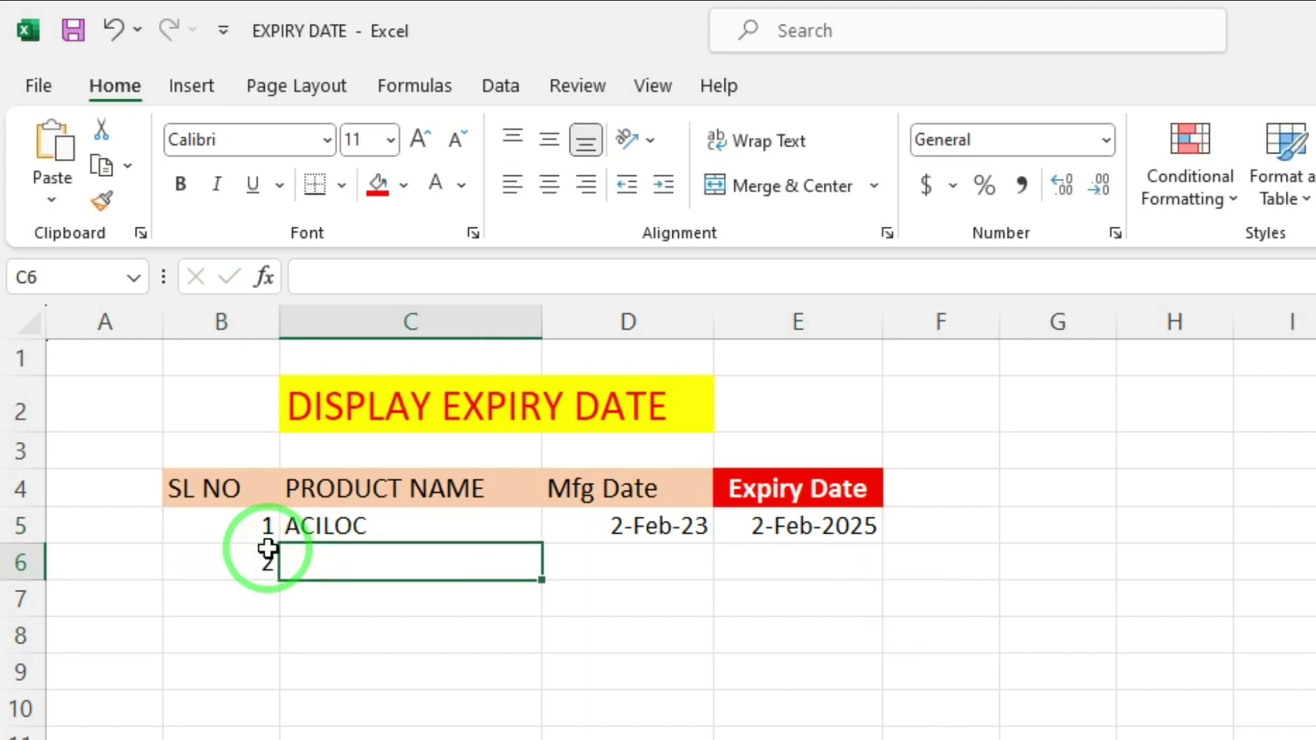
pyautogui.write('OTRIV')
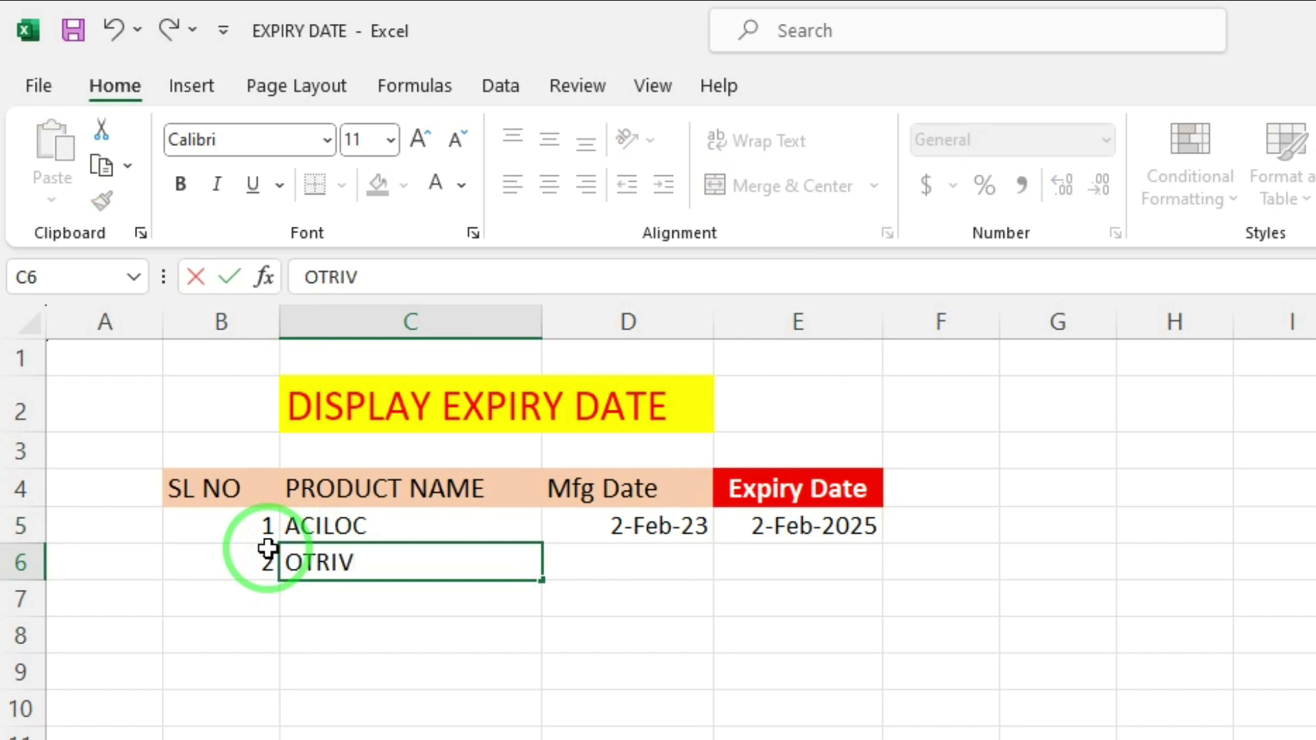
pyautogui.write('IN')
pyautogui.press('Tab')
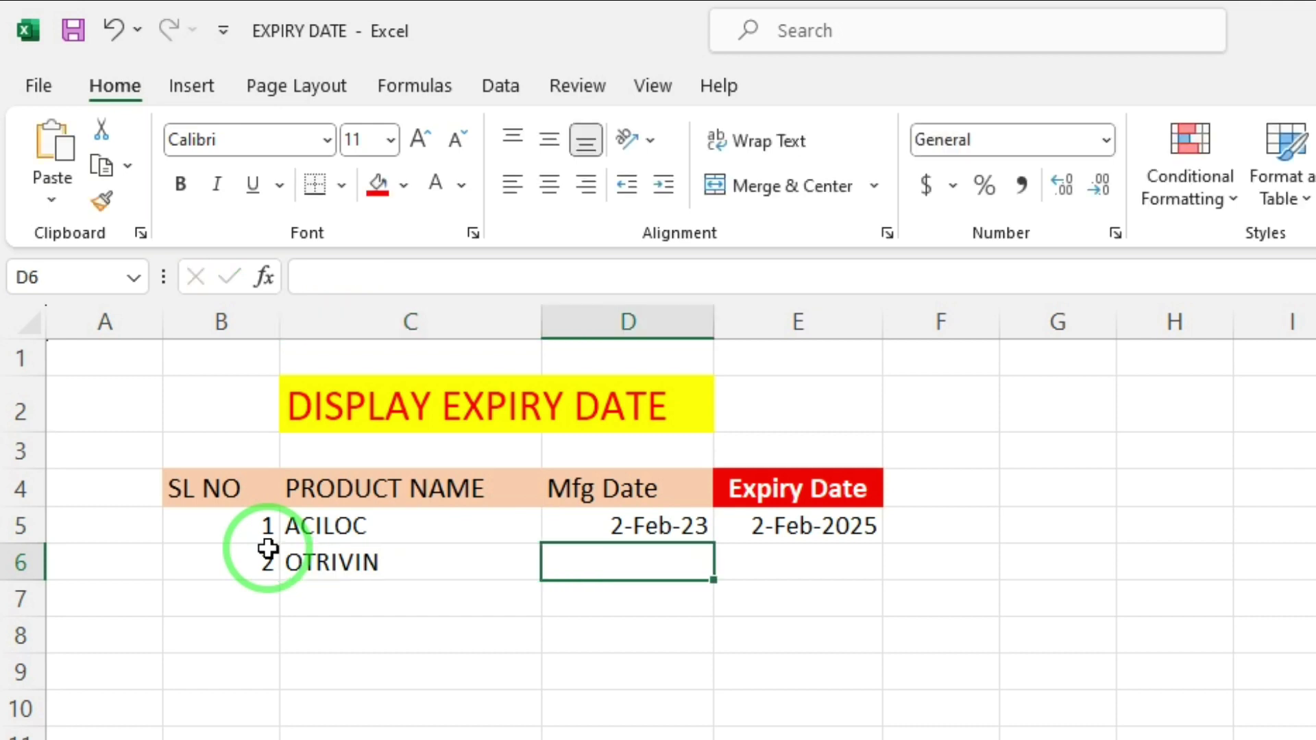
pyautogui.write('02-')
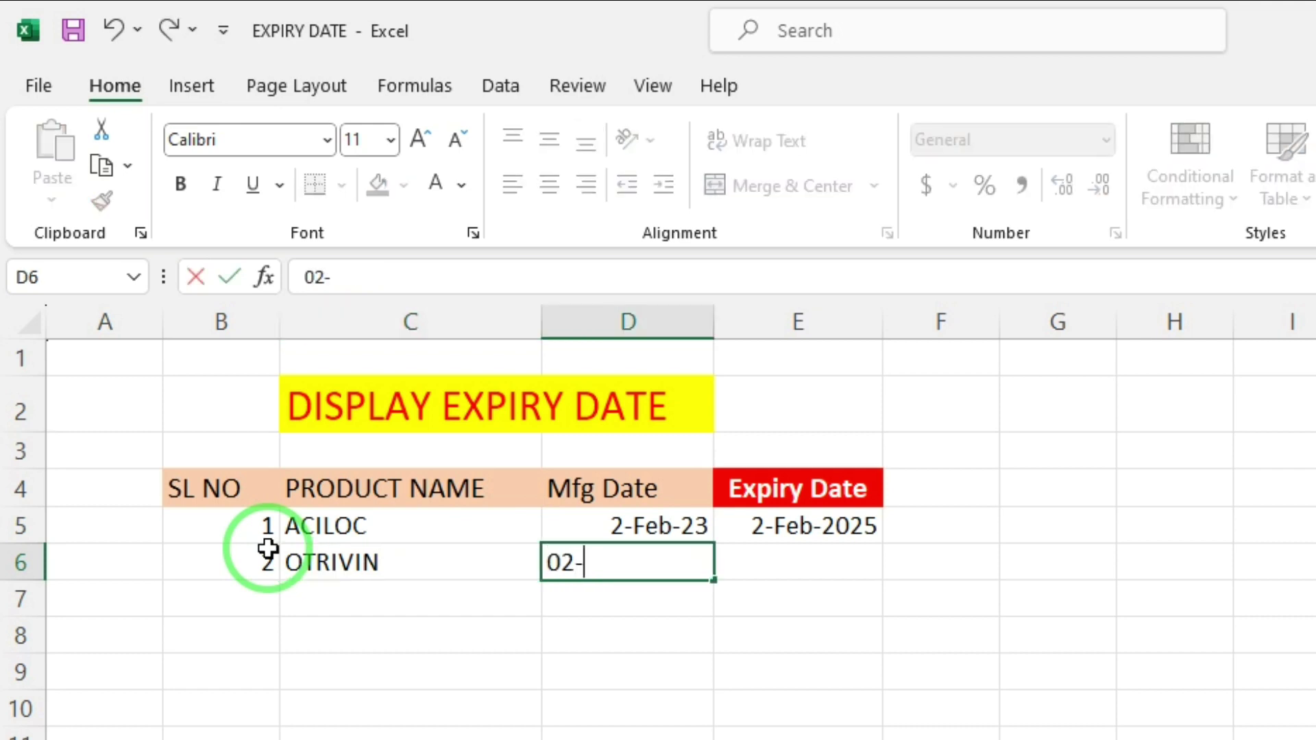
pyautogui.write('JAN-2024')
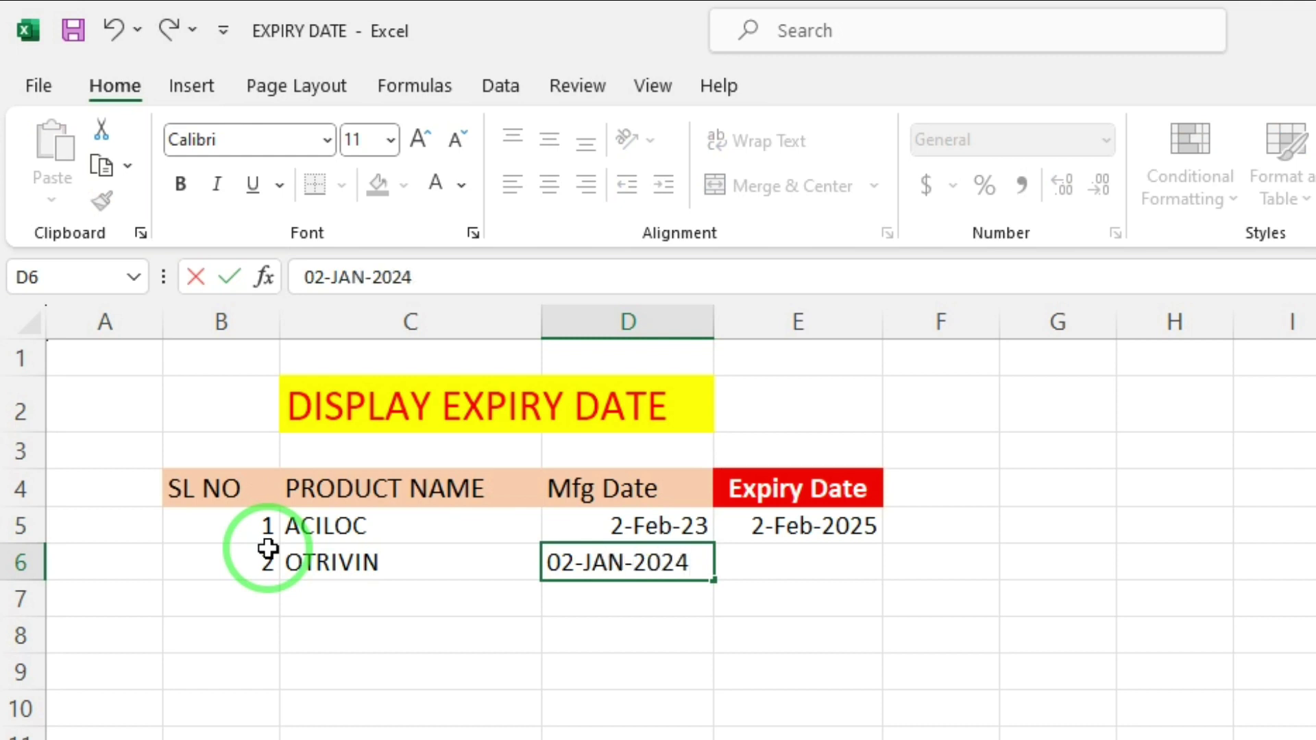
pyautogui.press('Tab')
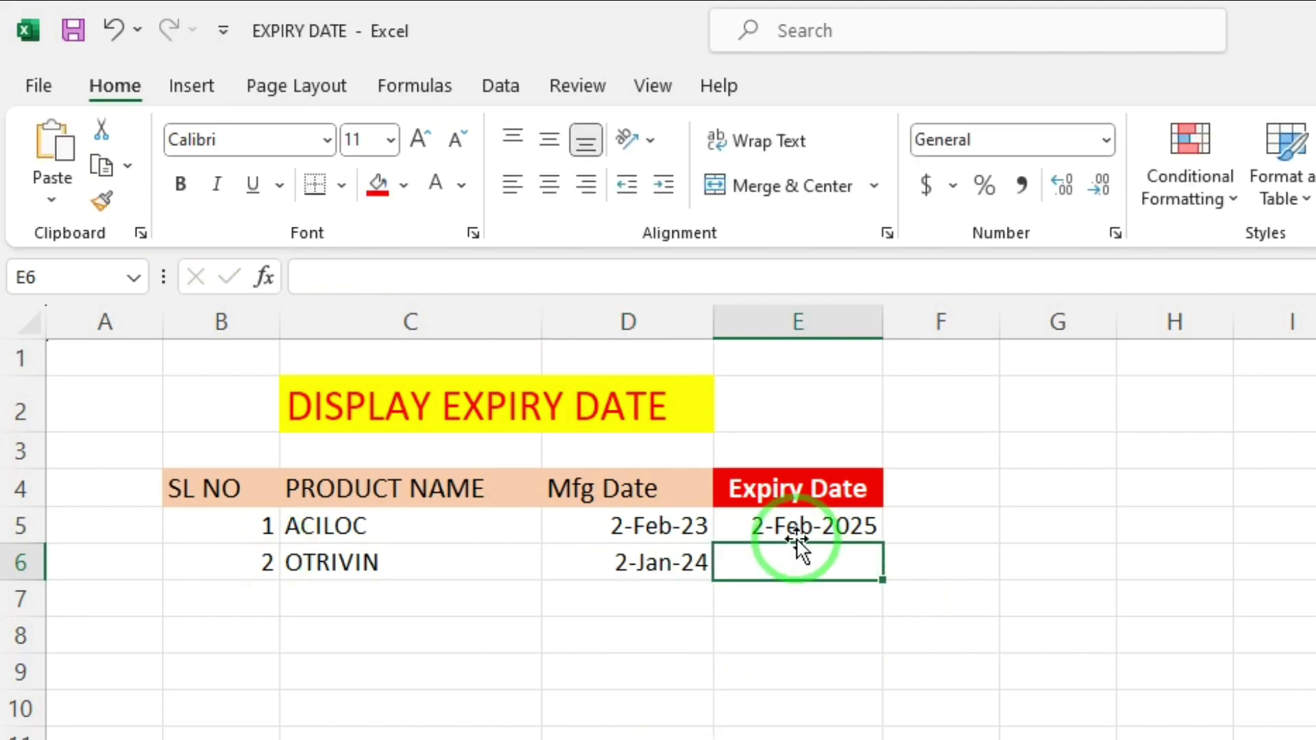
# - Enter =EDATE(D6,12) in E6 for OTRIVIN's 12-month expiry
pyautogui.write('=')
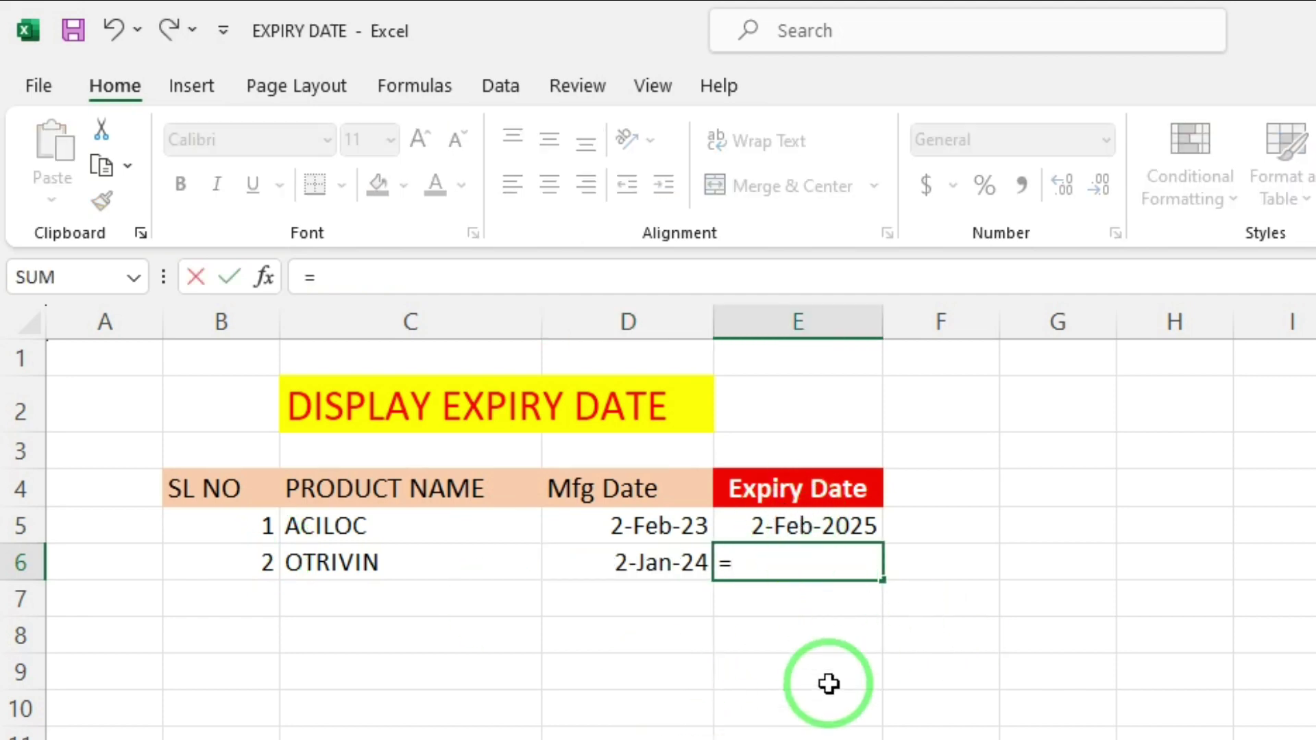
pyautogui.write('EDATE')
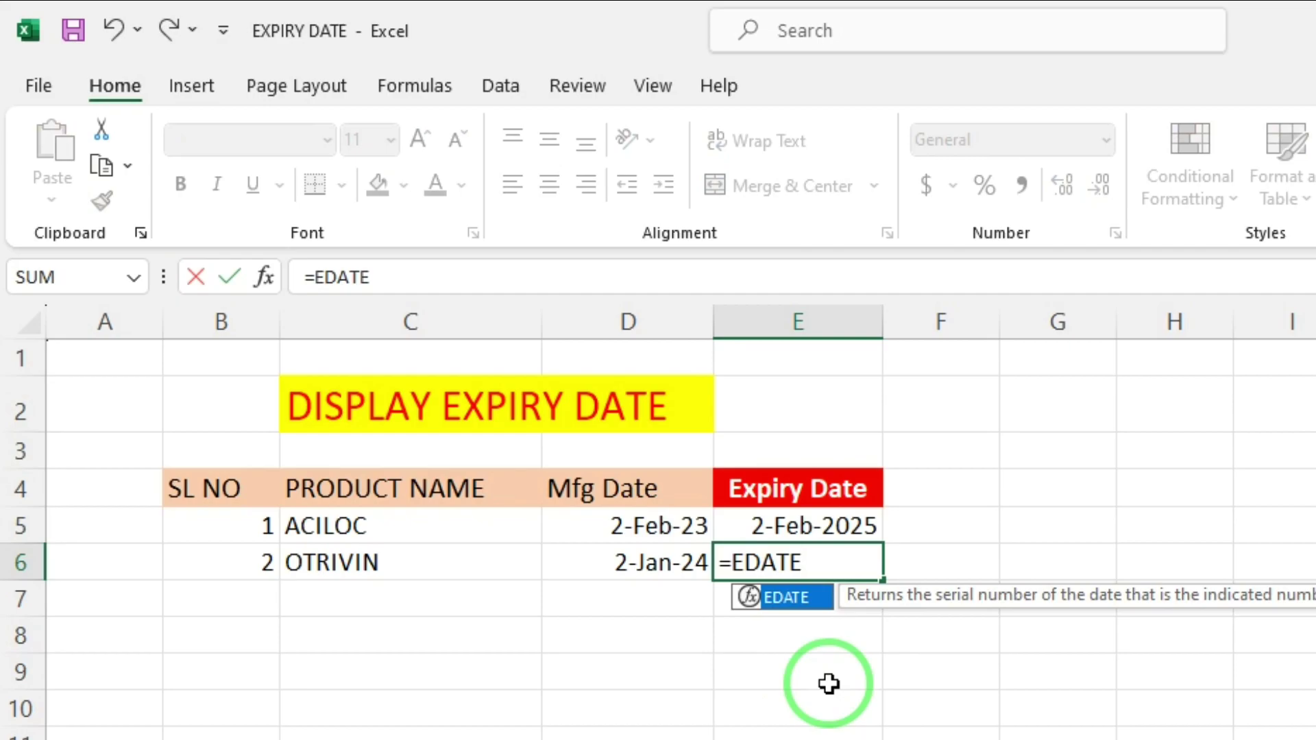
pyautogui.write('(')
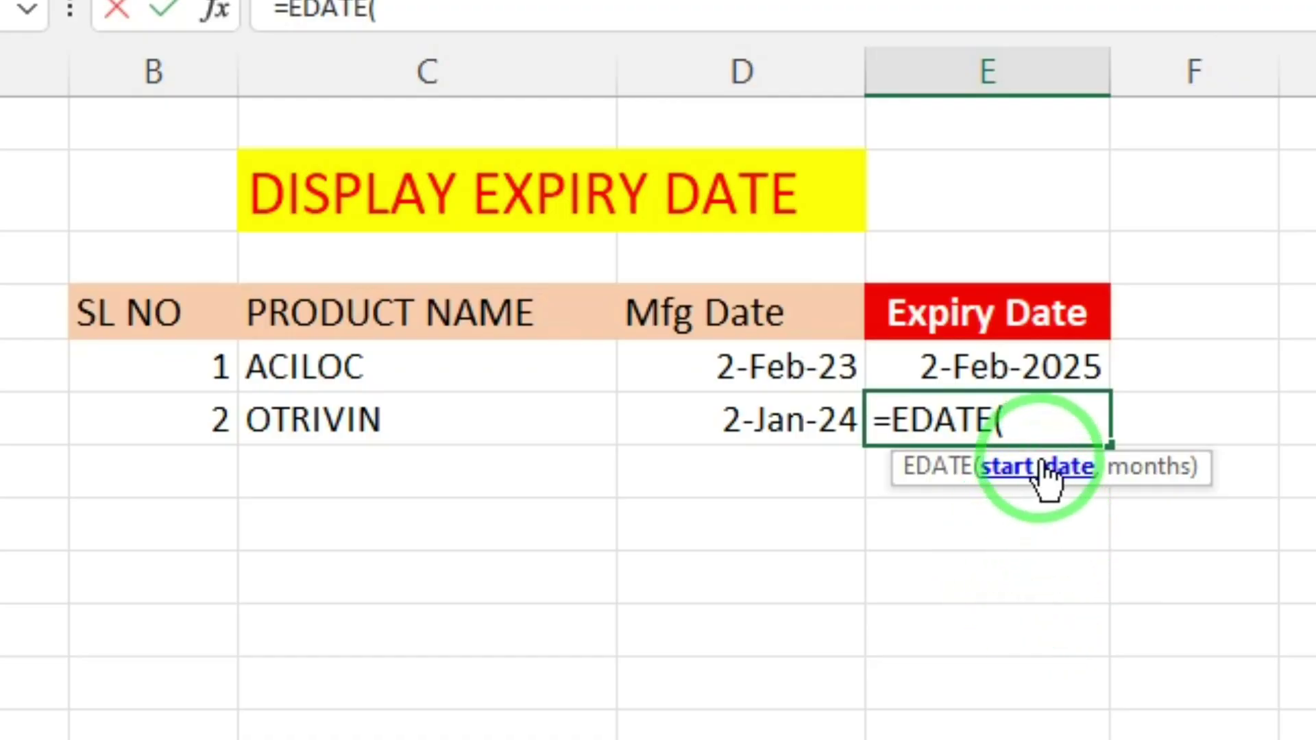
pyautogui.click(799, 425)
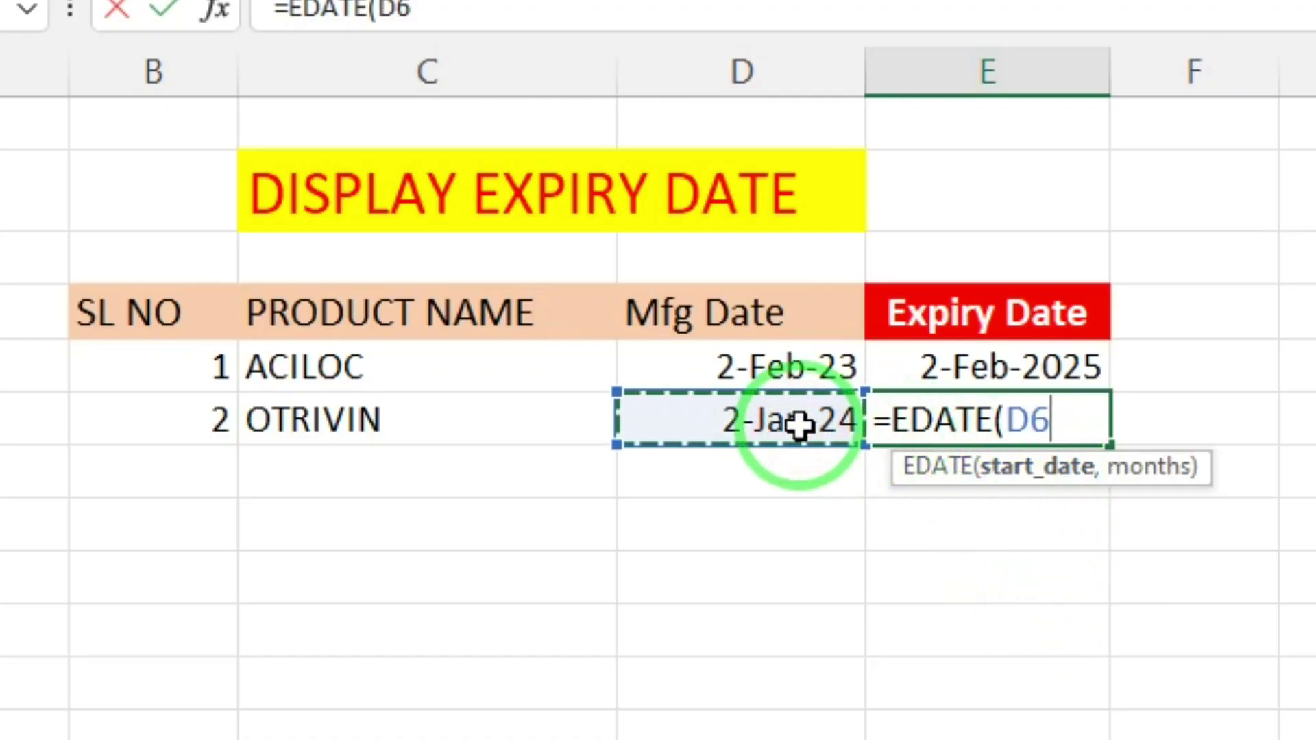
pyautogui.write(',12')
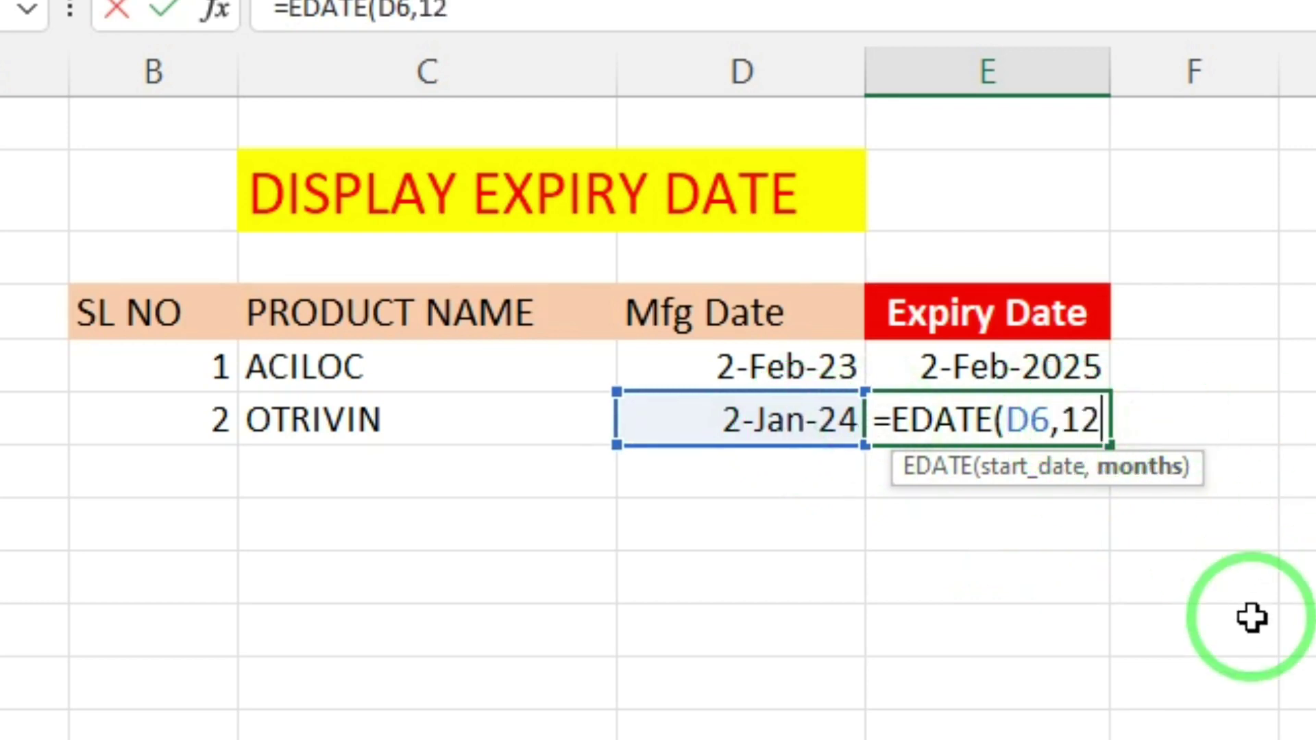
pyautogui.write(')')
pyautogui.press('Return')
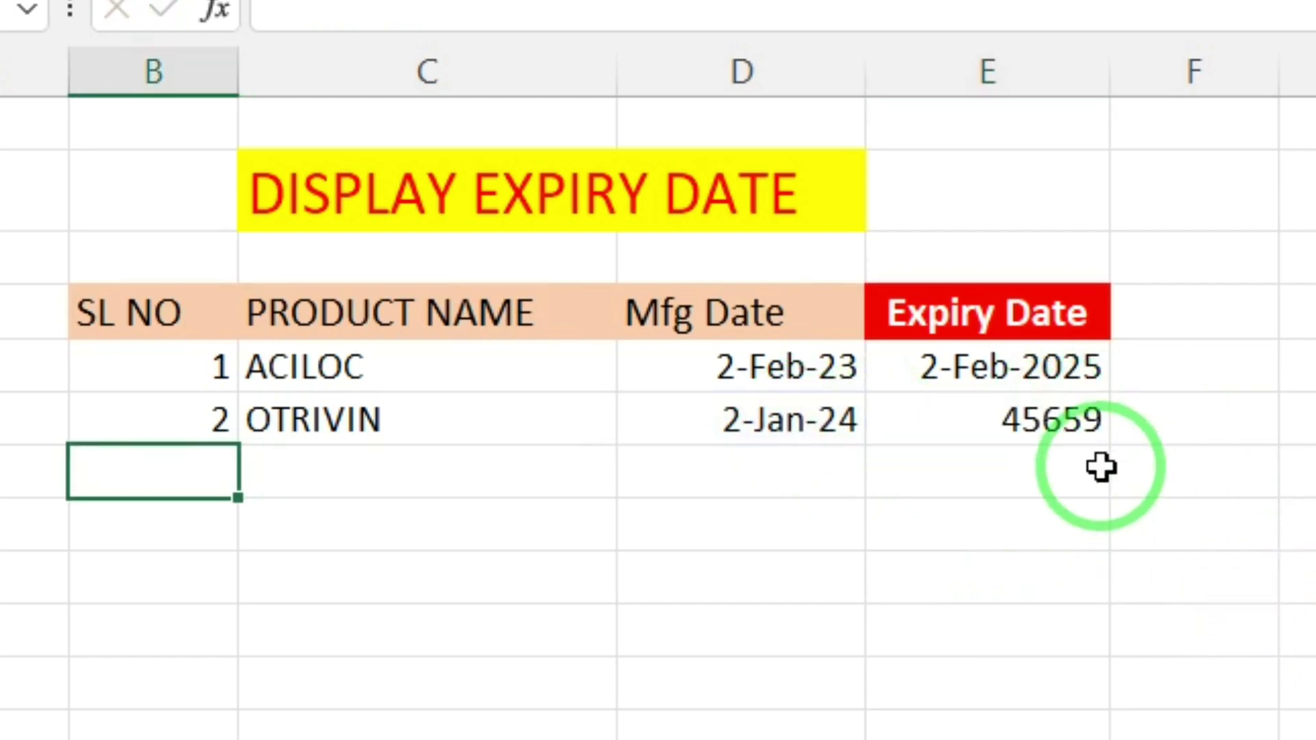
pyautogui.click(1052, 428)
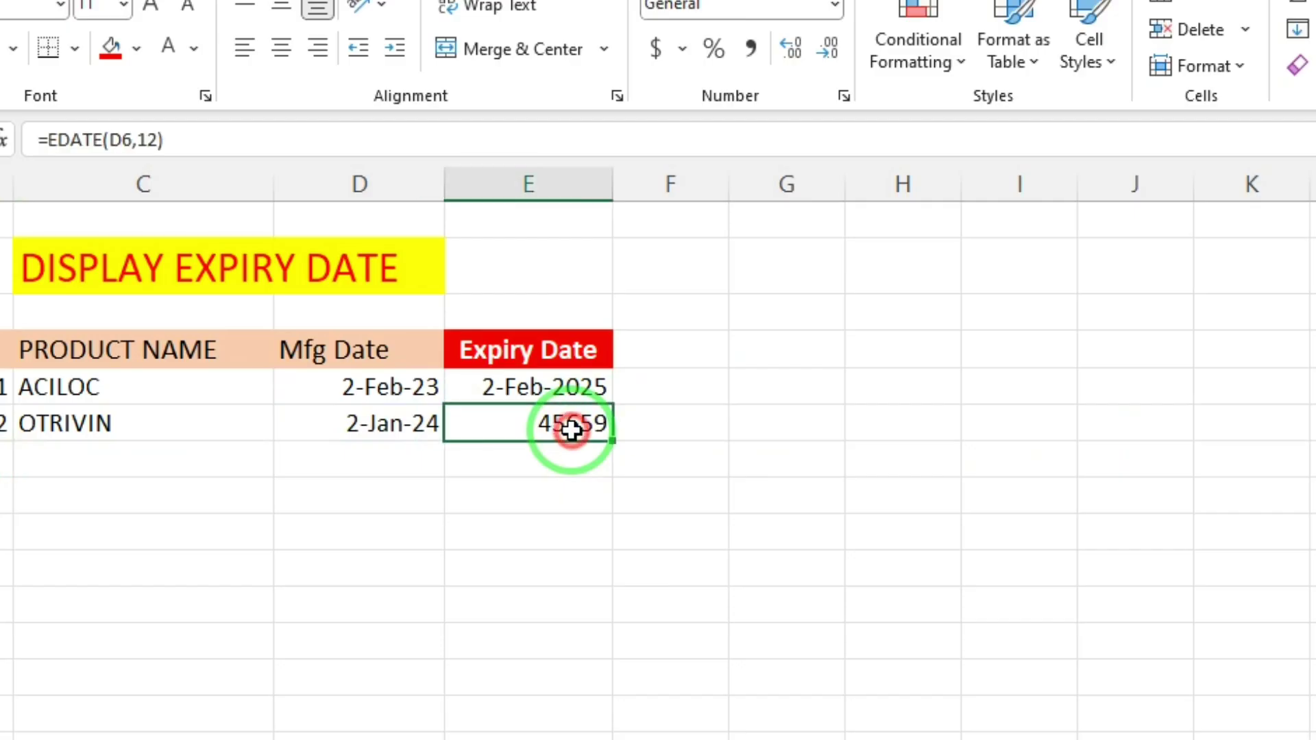
# - Apply the 14-Mar-2012 date format to E6 so OTRIVIN's expiry shows 2-Jan-2025
pyautogui.click(838, 93)
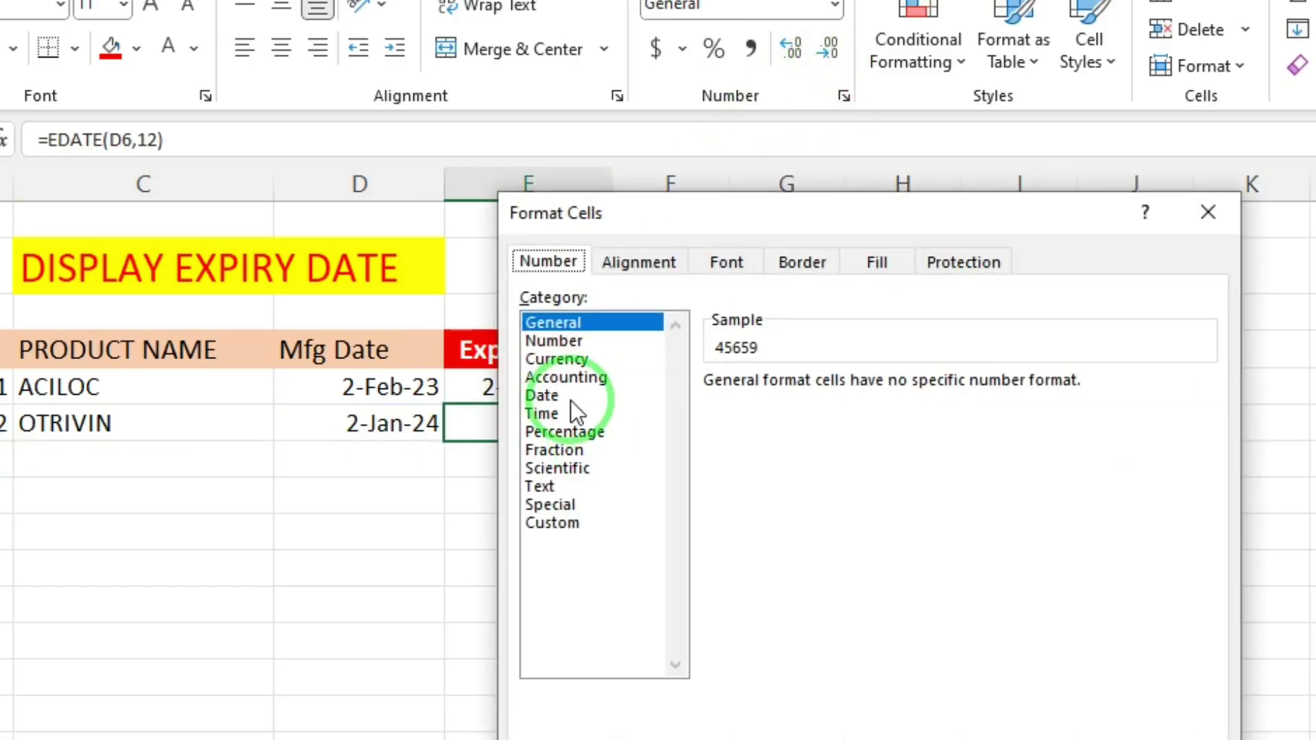
pyautogui.click(553, 401)
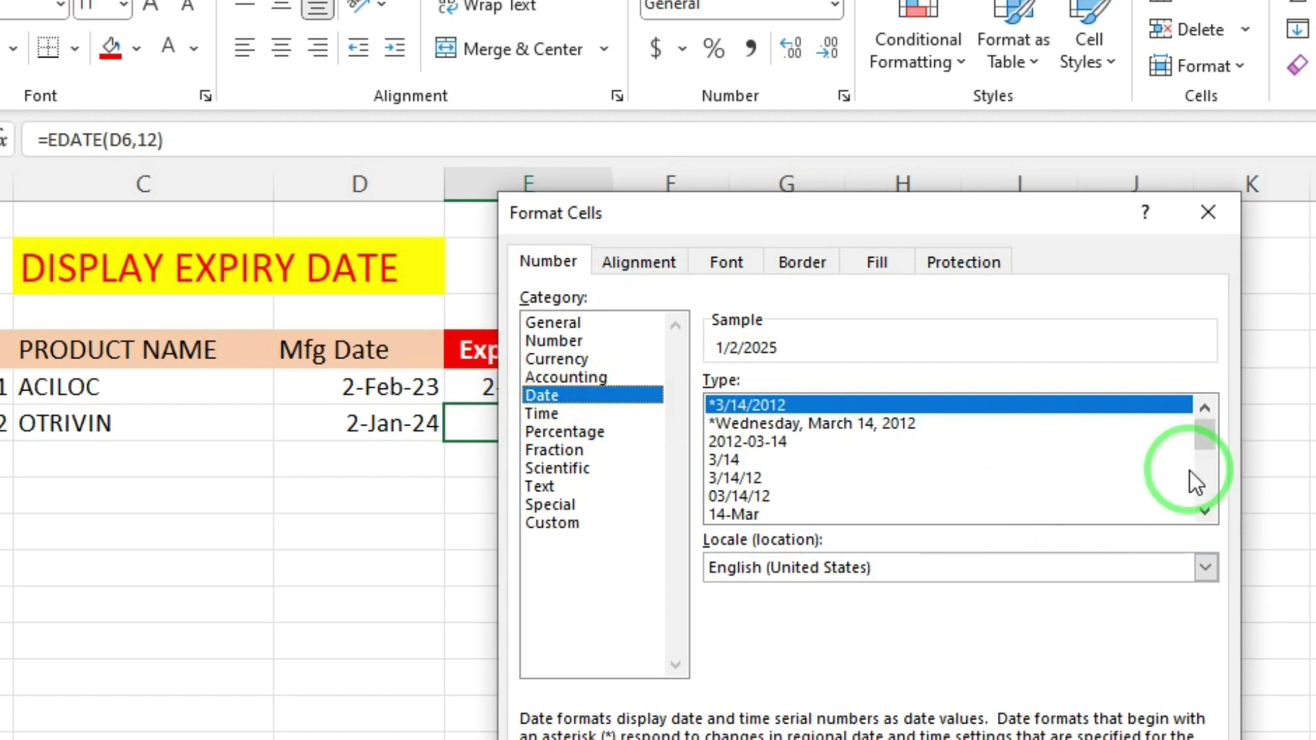
pyautogui.moveTo(1204, 460); pyautogui.dragTo(1201, 500)
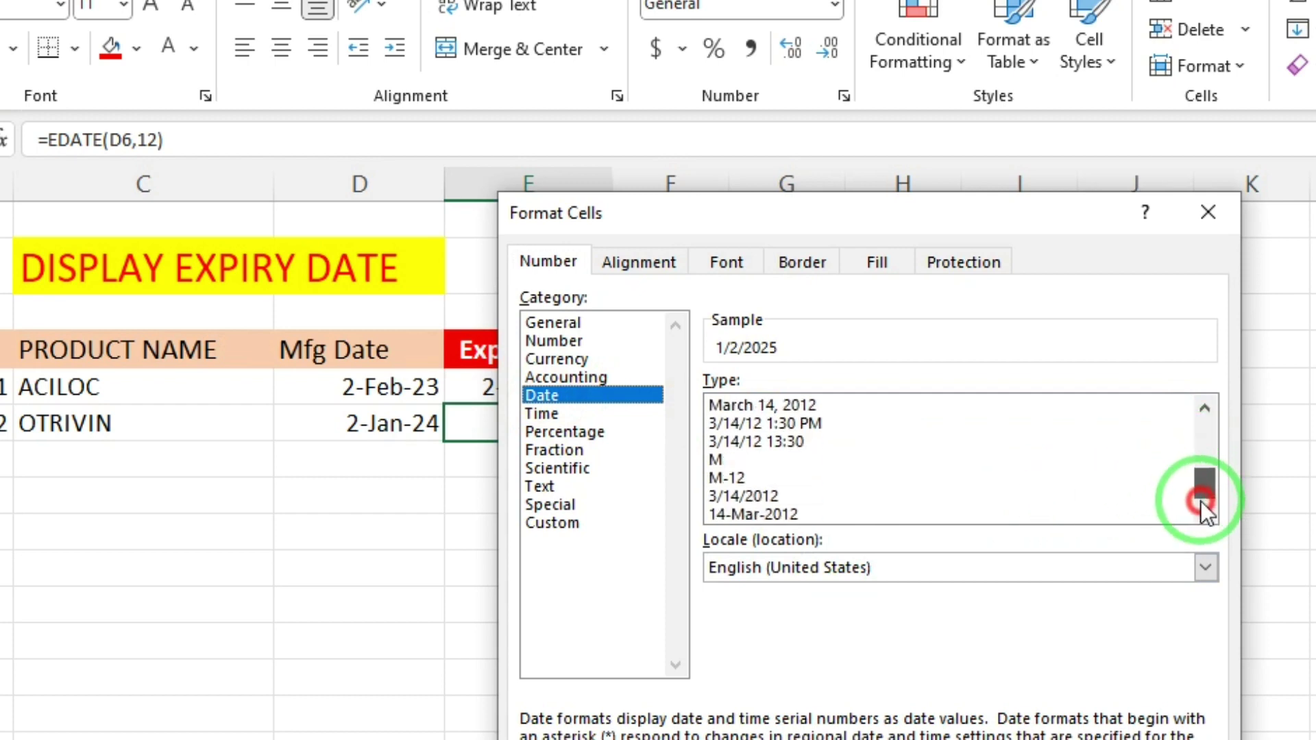
pyautogui.click(733, 515)
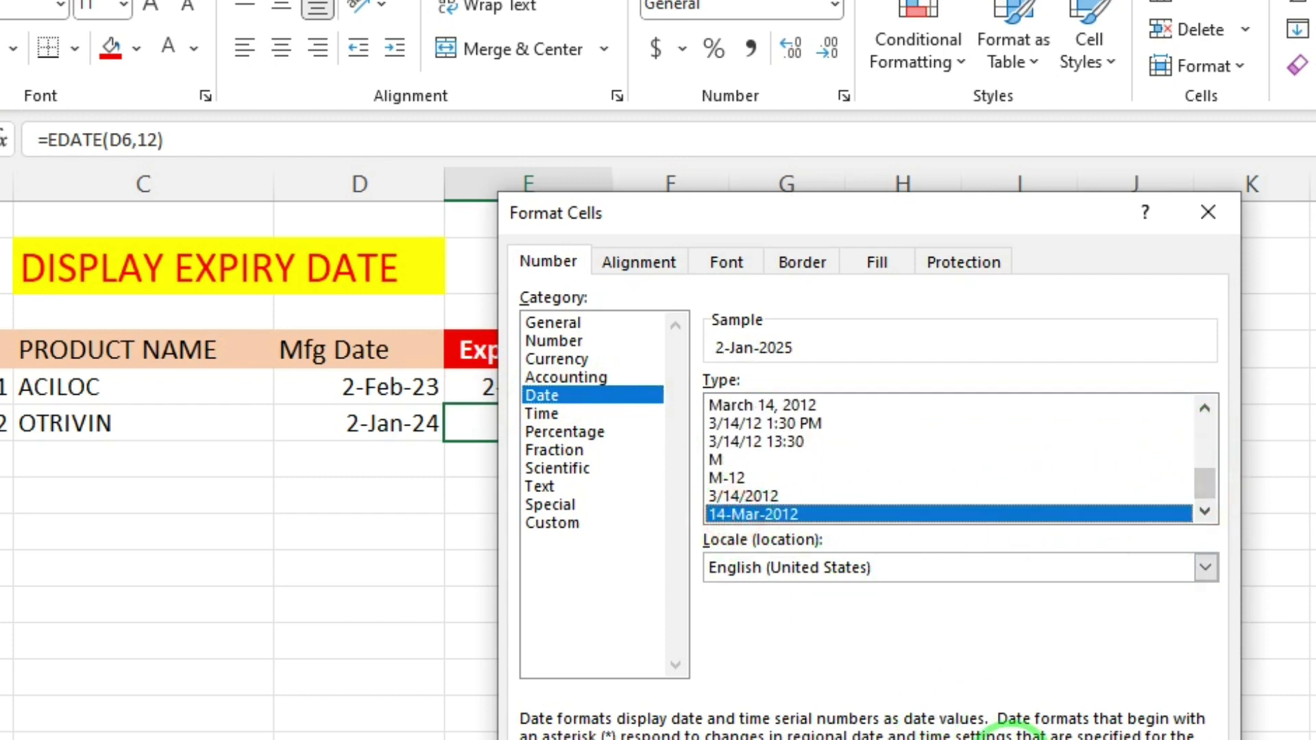
pyautogui.press('Return')
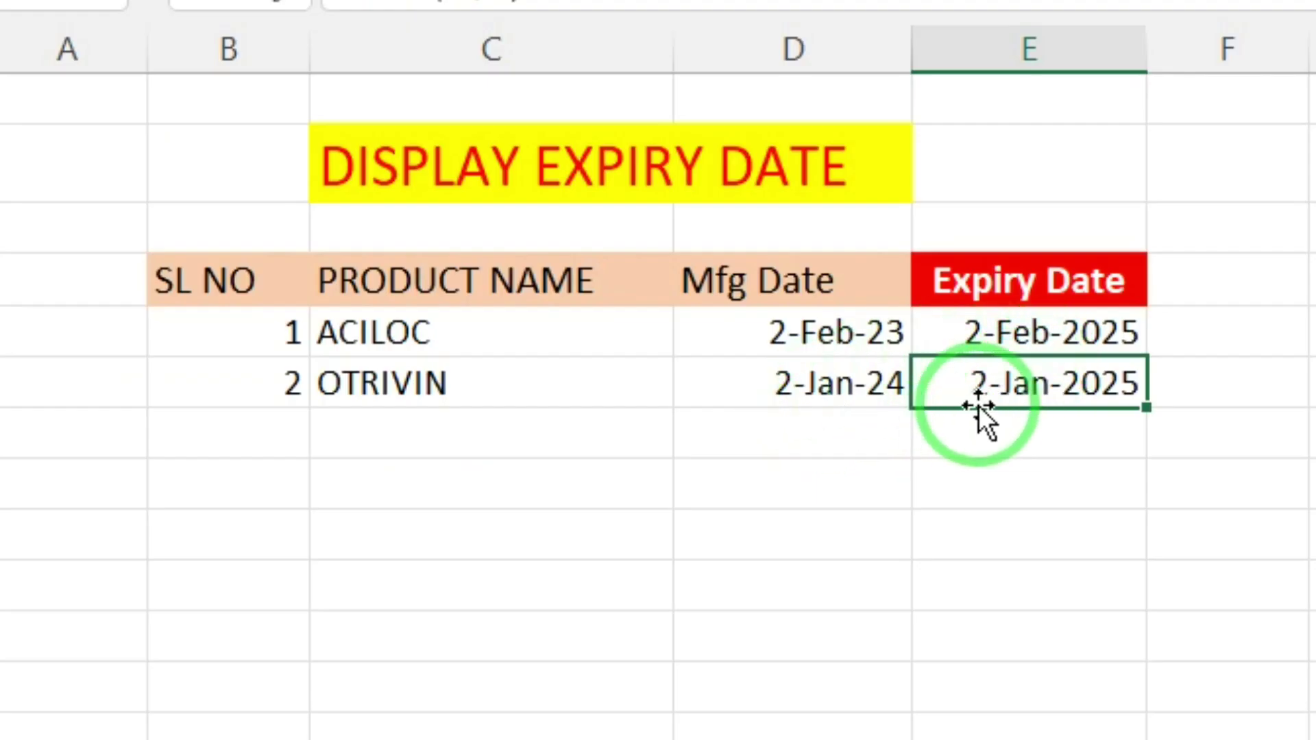
# - Fill row 7 with serial number 3, product TULSI SYP and Mfg Date 05-JAN-2024
pyautogui.doubleClick(275, 424)
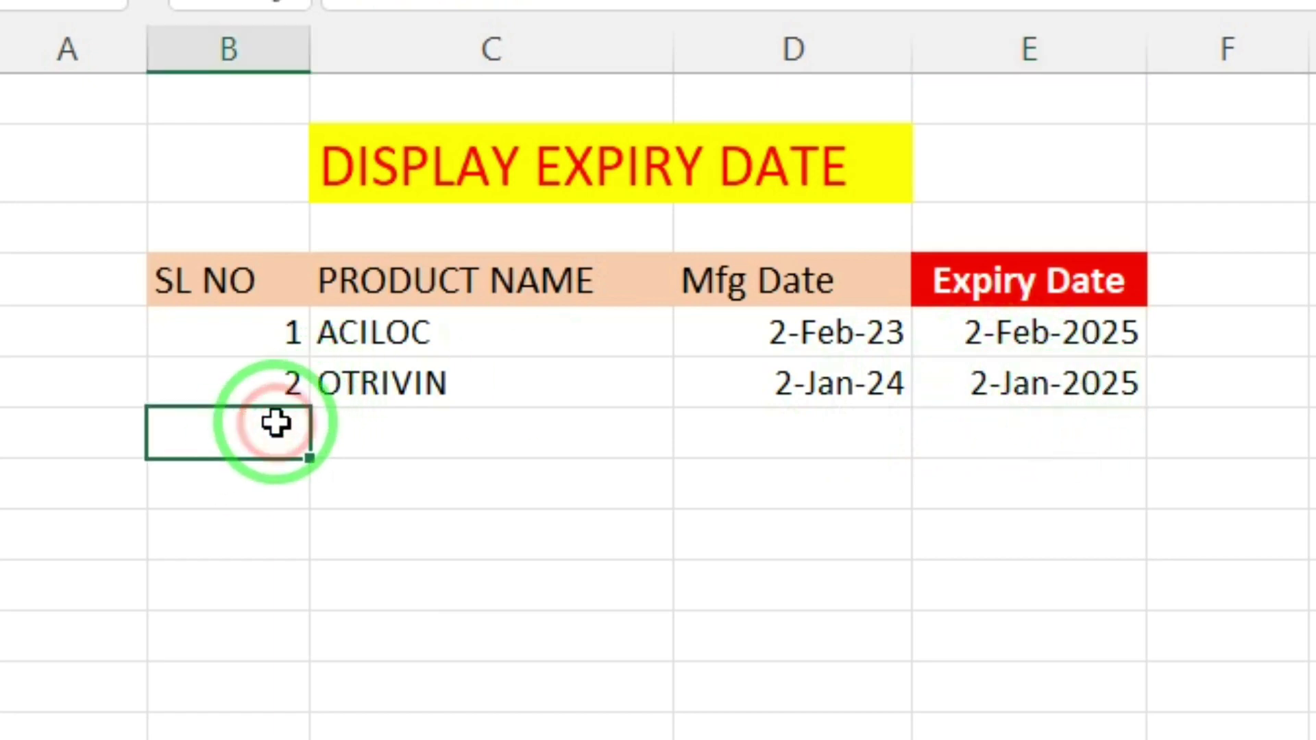
pyautogui.write('3')
pyautogui.press('Tab')
pyautogui.write('TULSI SYP')
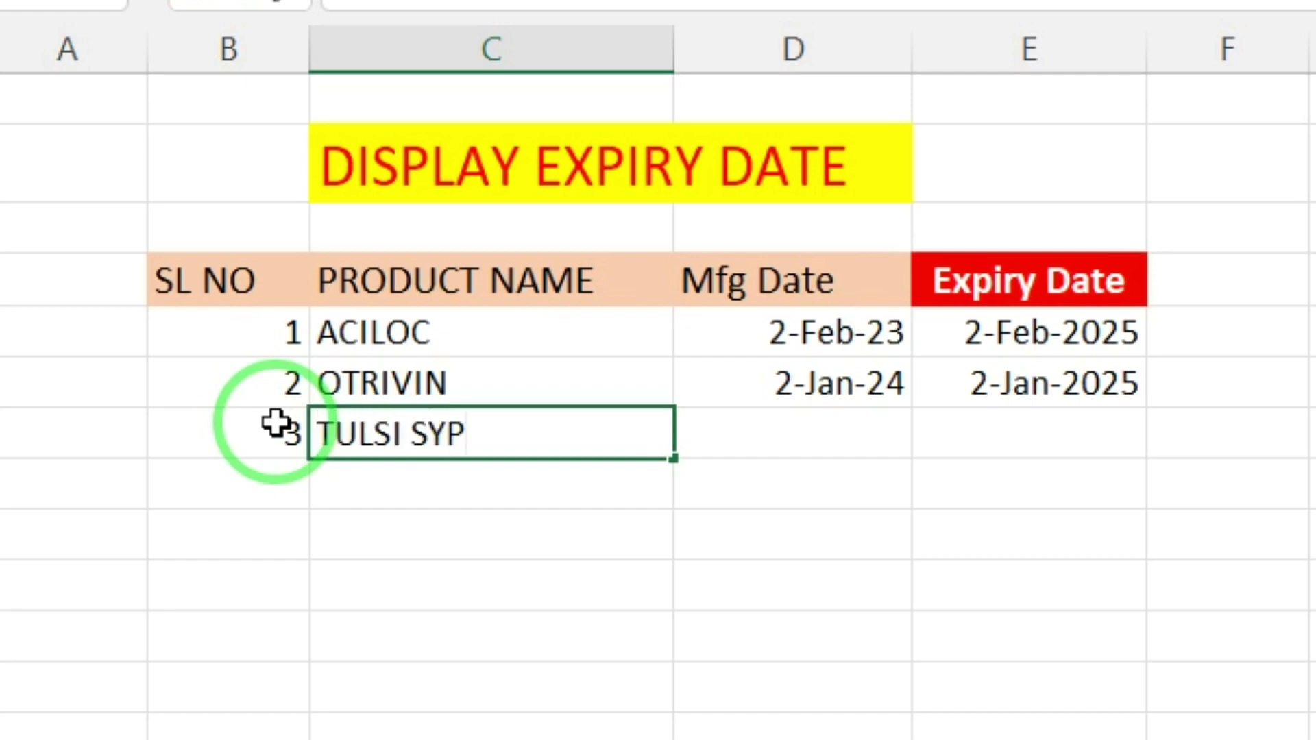
pyautogui.press('Tab')
pyautogui.write('05-JAN-2024')
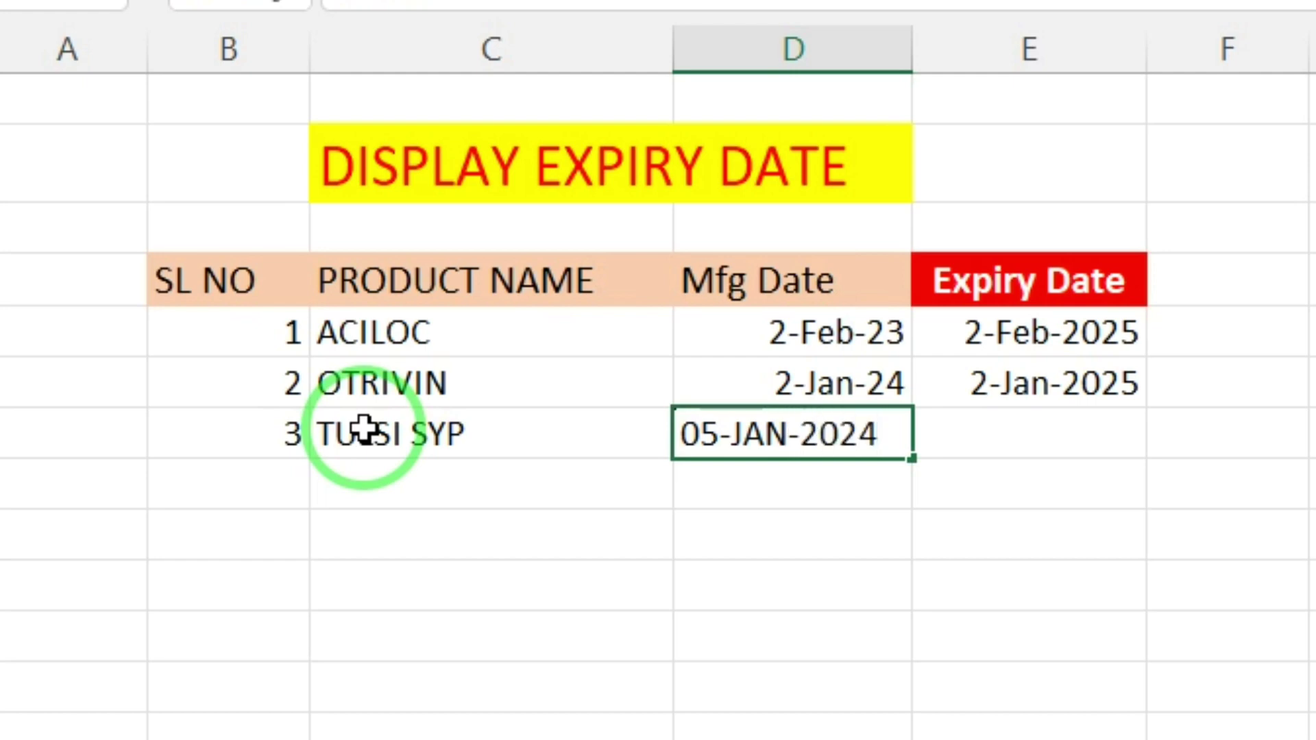
pyautogui.press('Tab')
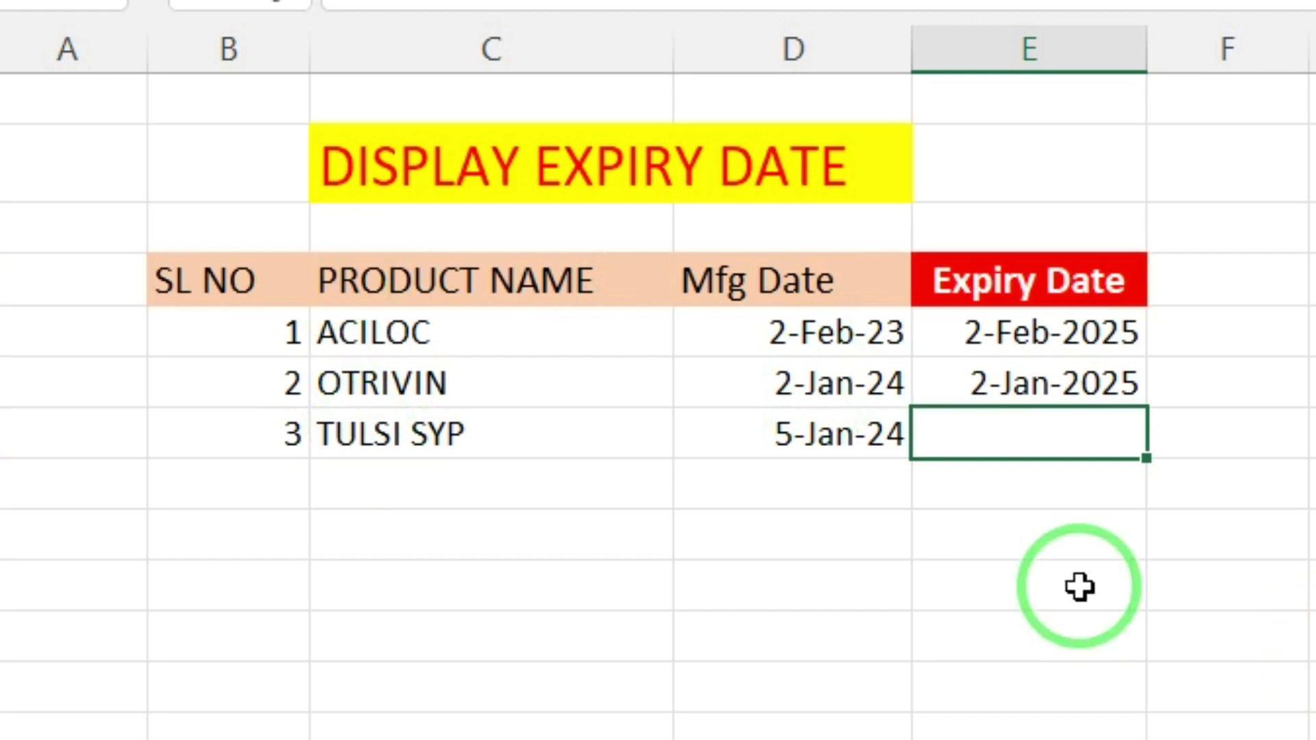
# - Copy E6's EDATE formula down to E8, giving TULSI SYP an expiry of 5-Jan-2025
pyautogui.click(1106, 391)
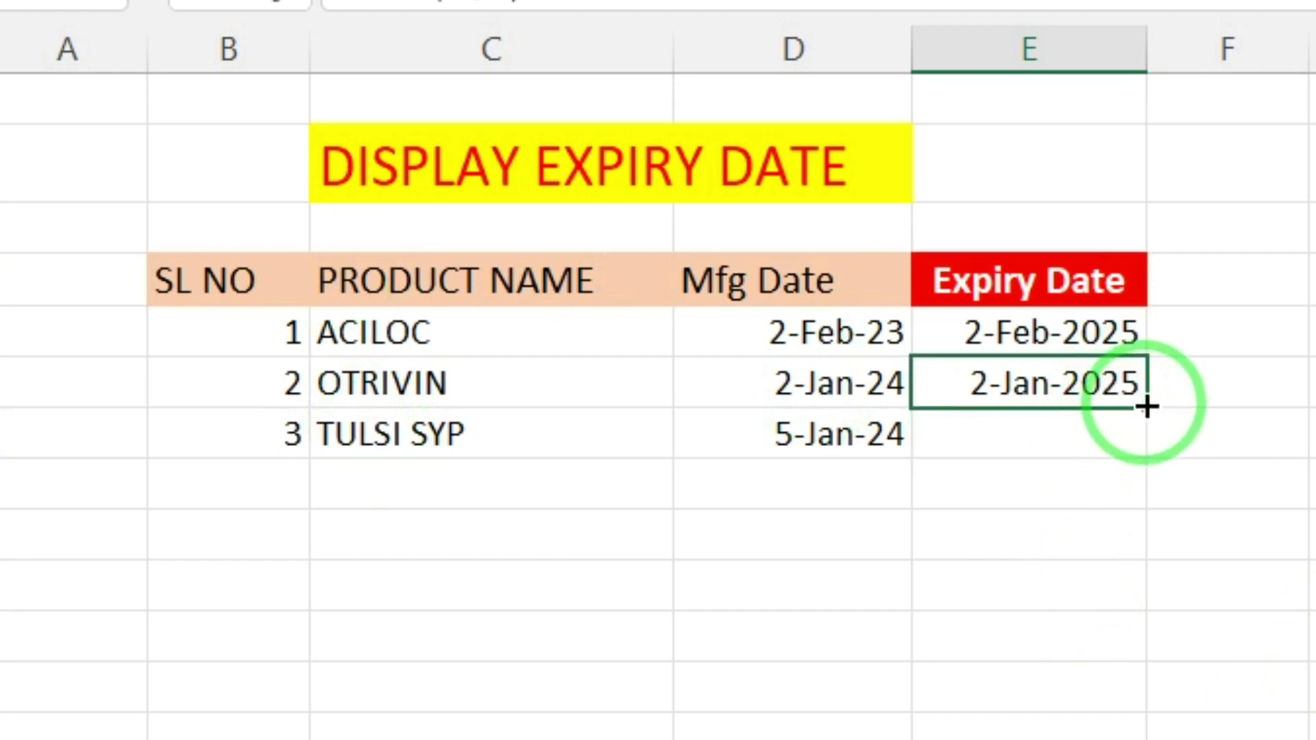
pyautogui.moveTo(1145, 409); pyautogui.dragTo(1145, 476)
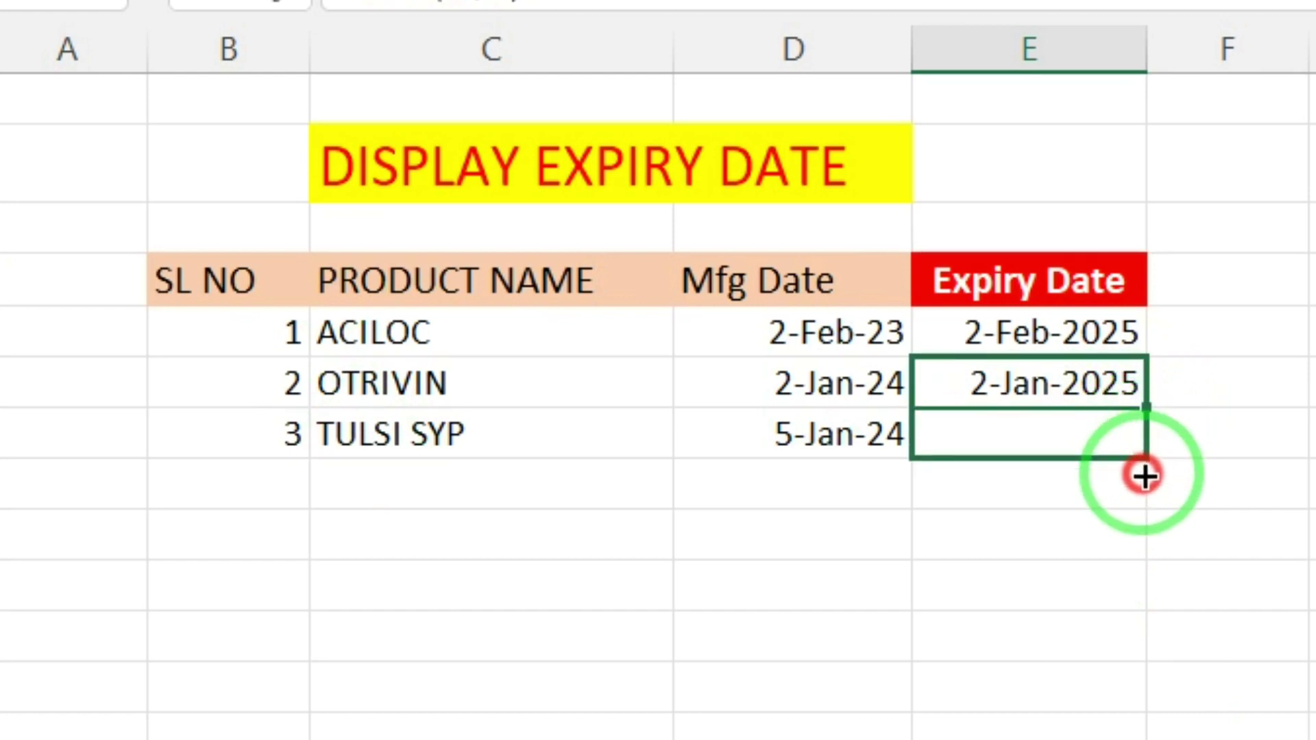
pyautogui.moveTo(1145, 476); pyautogui.dragTo(1145, 478)
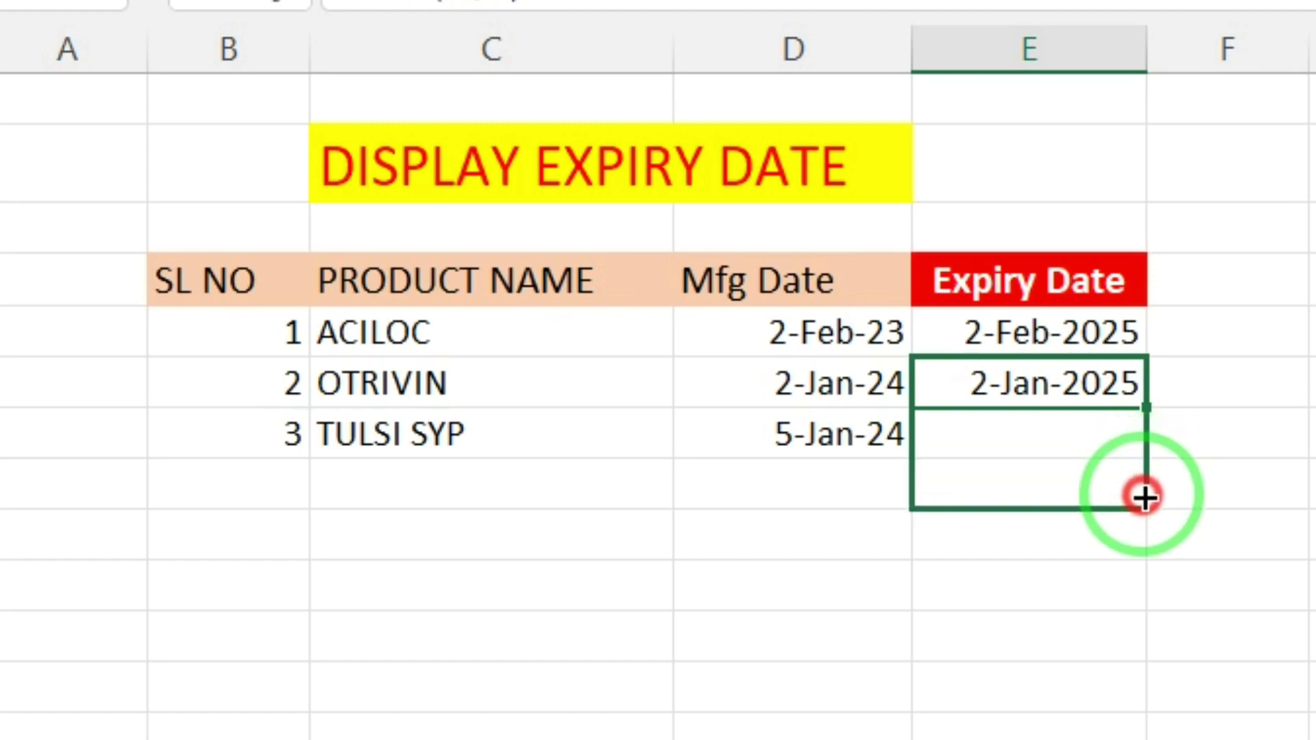
pyautogui.moveTo(1144, 477); pyautogui.dragTo(1142, 495)
pyautogui.click(1066, 536)
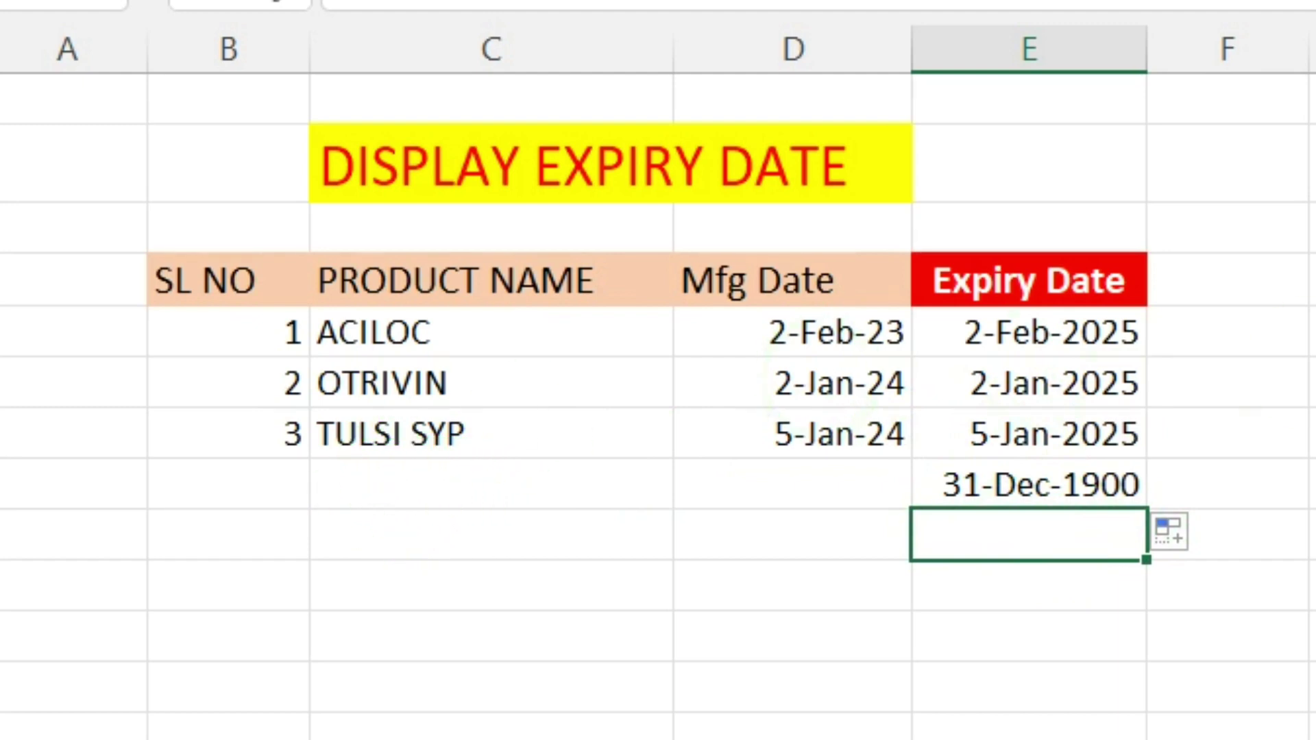
pyautogui.click(1093, 431)
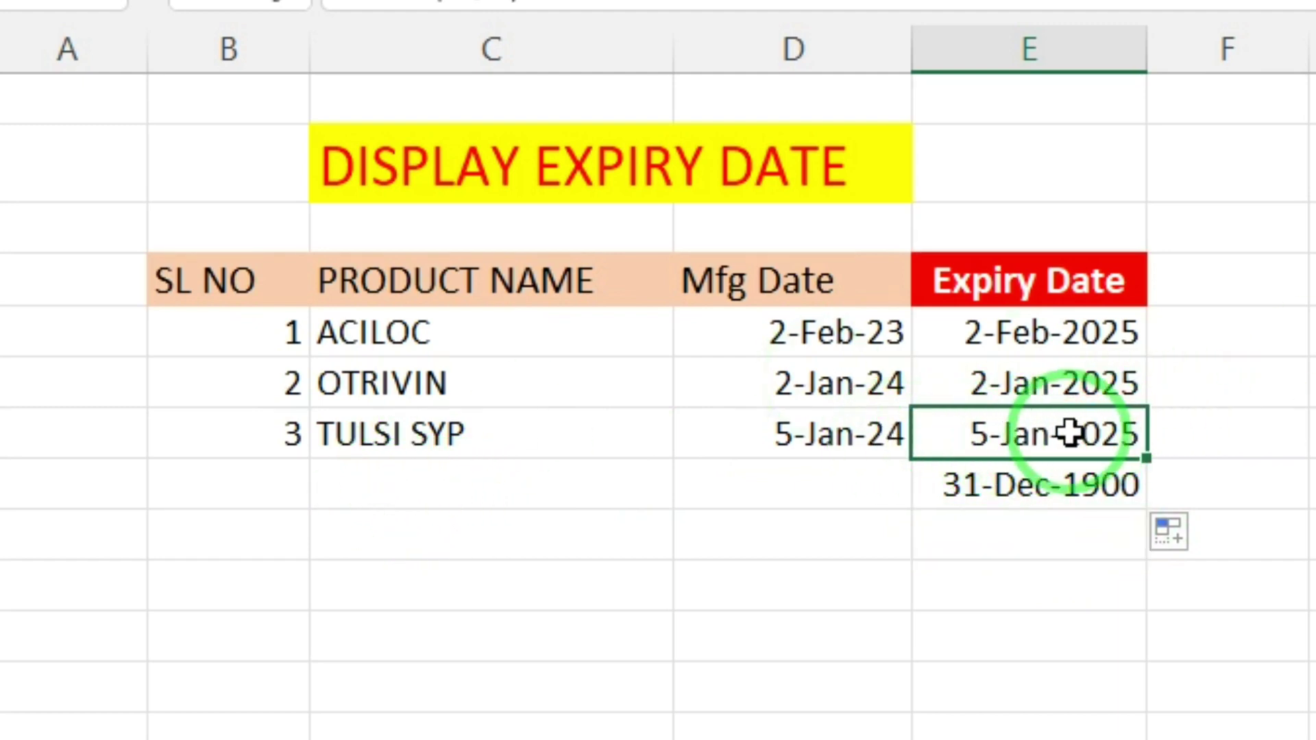
# - Enter product 4, ORS, with Mfg Date 12-Dec-23 so its expiry shows 12-Dec-2024
pyautogui.click(307, 485)
pyautogui.write('4')
pyautogui.press('Tab')
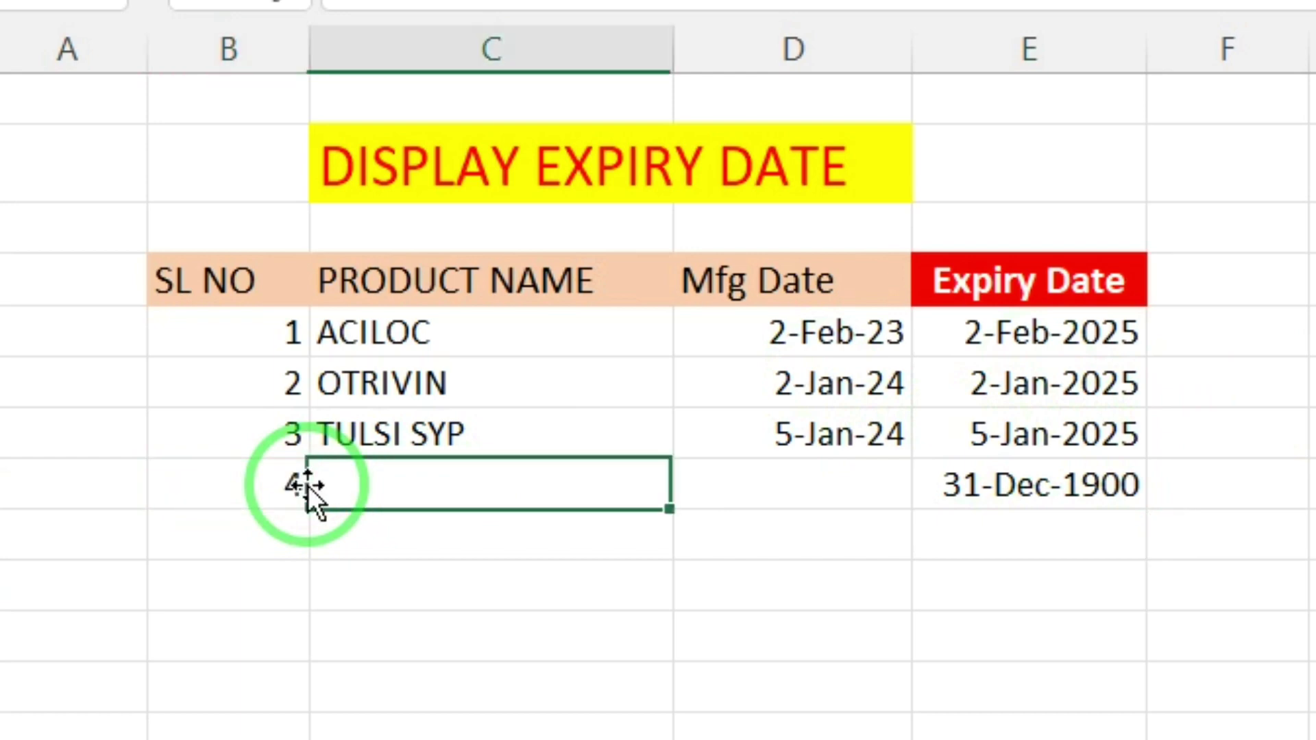
pyautogui.write('O')
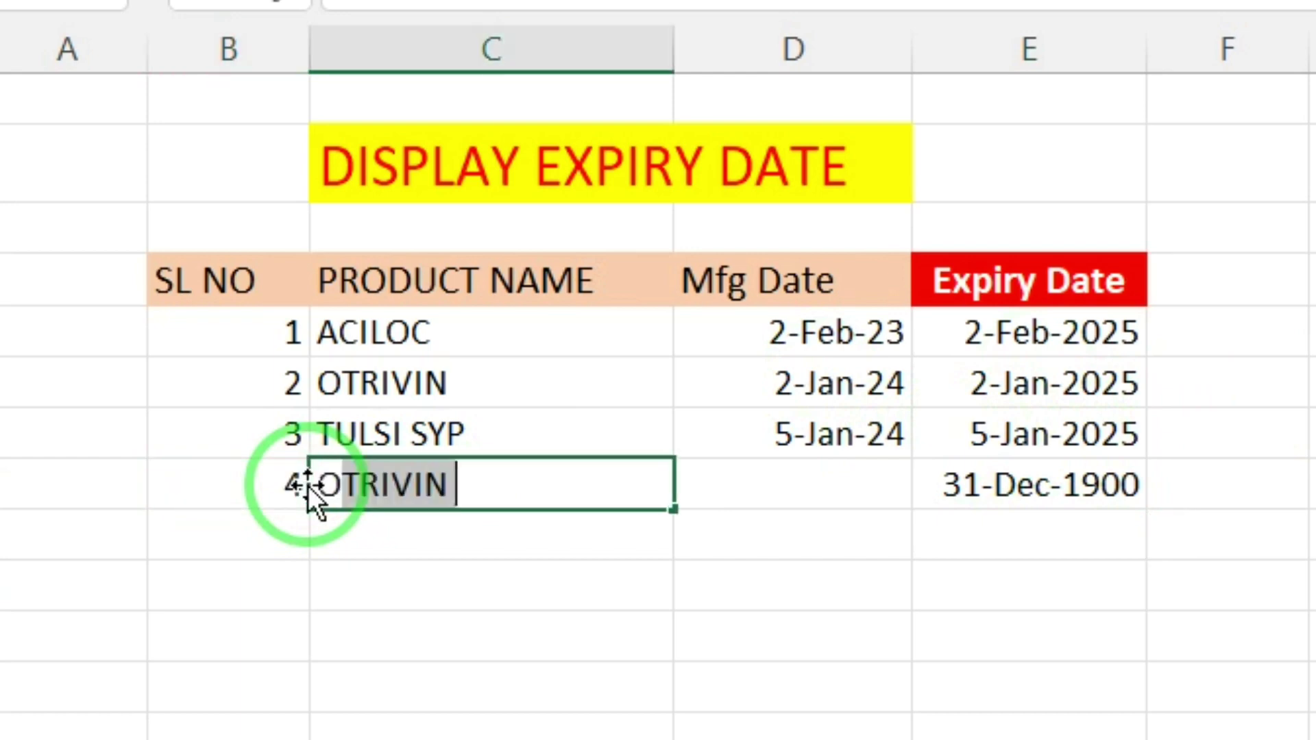
pyautogui.write('RS')
pyautogui.press('Tab')
pyautogui.write('12-DEC-2023')
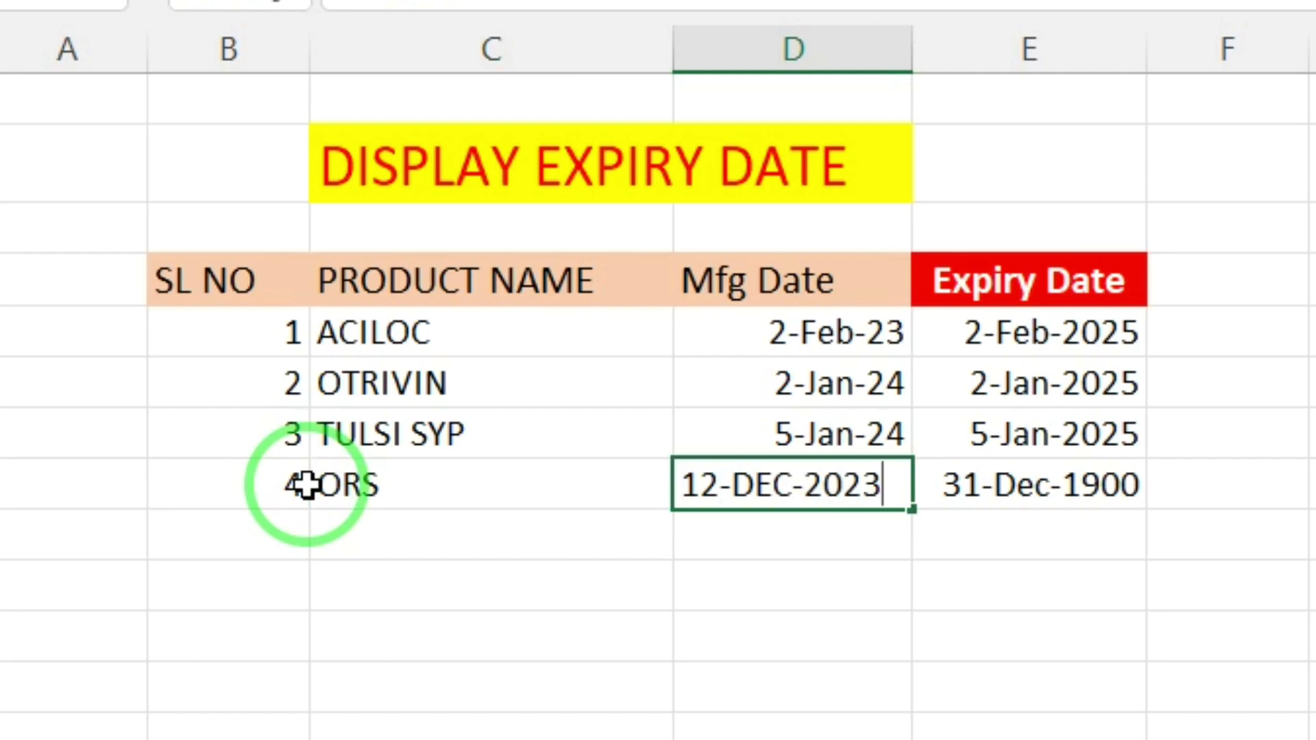
pyautogui.press('Tab')
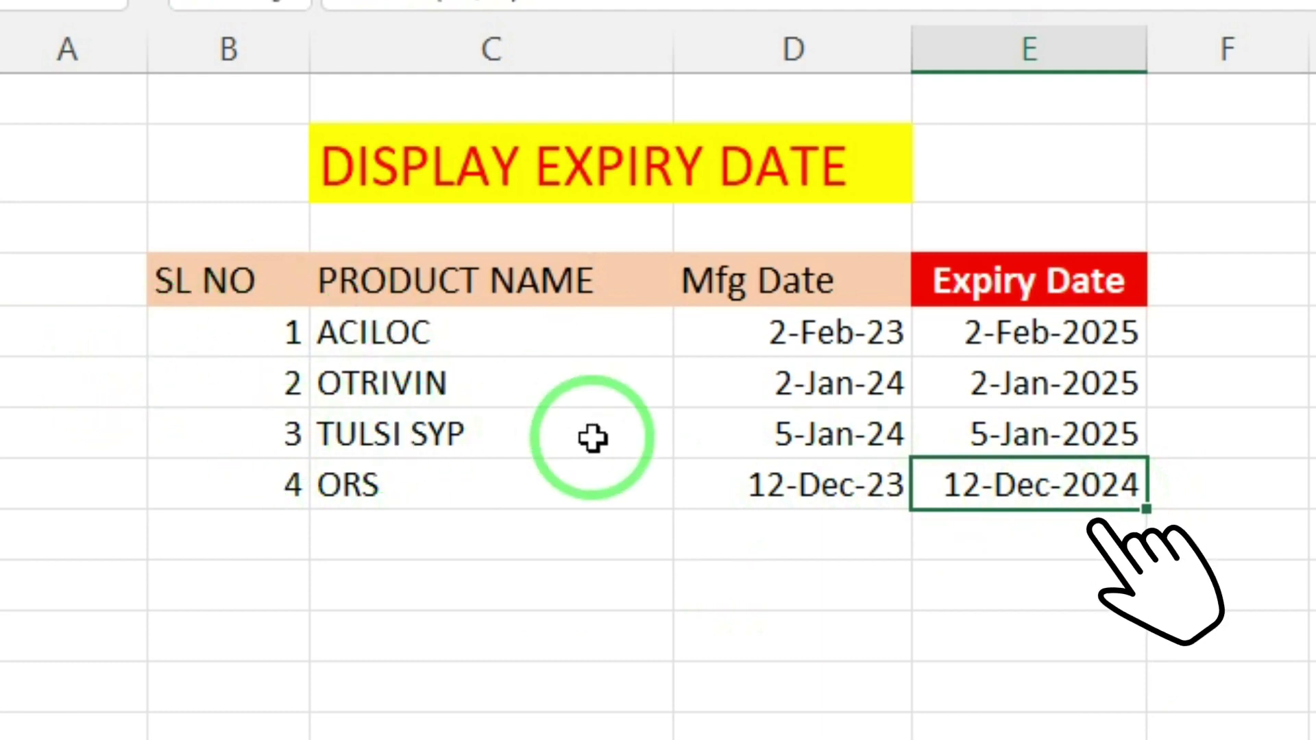
pyautogui.click(738, 308)
# - Give the four expiry dates in E5:E8 a Blue font colour
pyautogui.click(1019, 283)
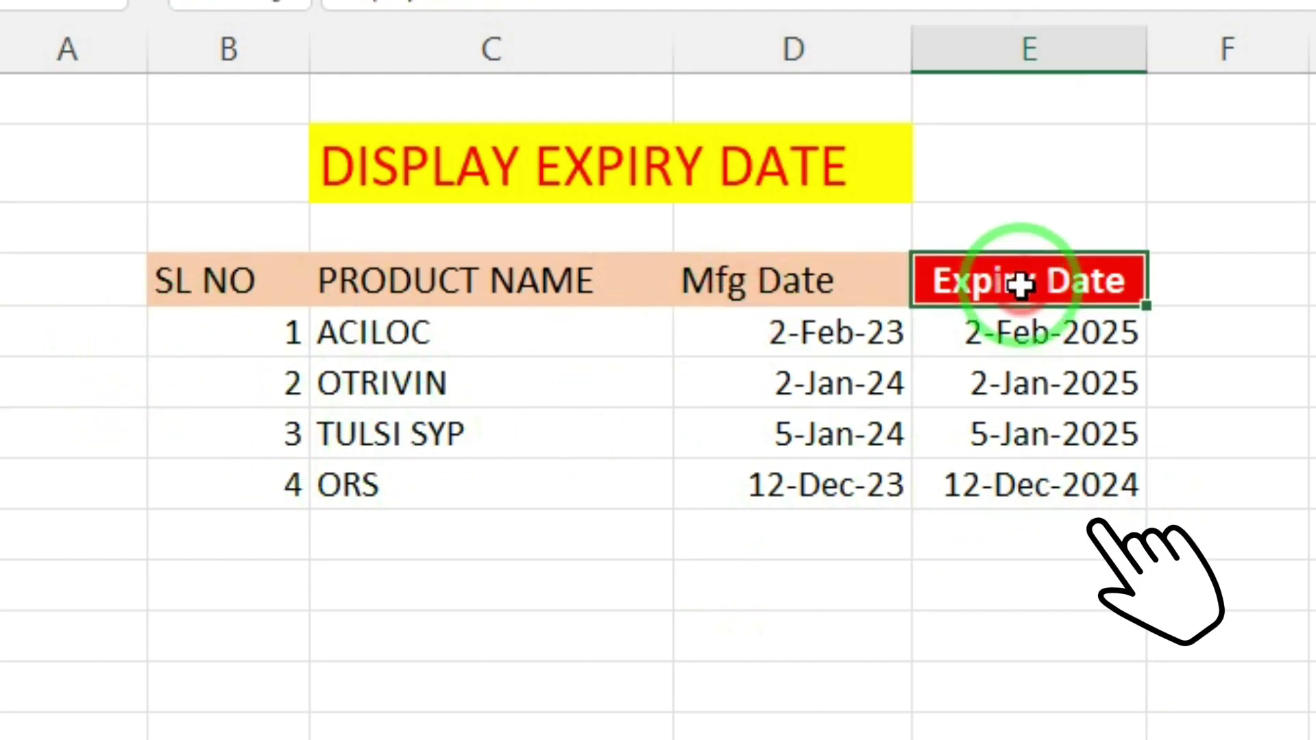
pyautogui.moveTo(1022, 285); pyautogui.dragTo(1024, 488)
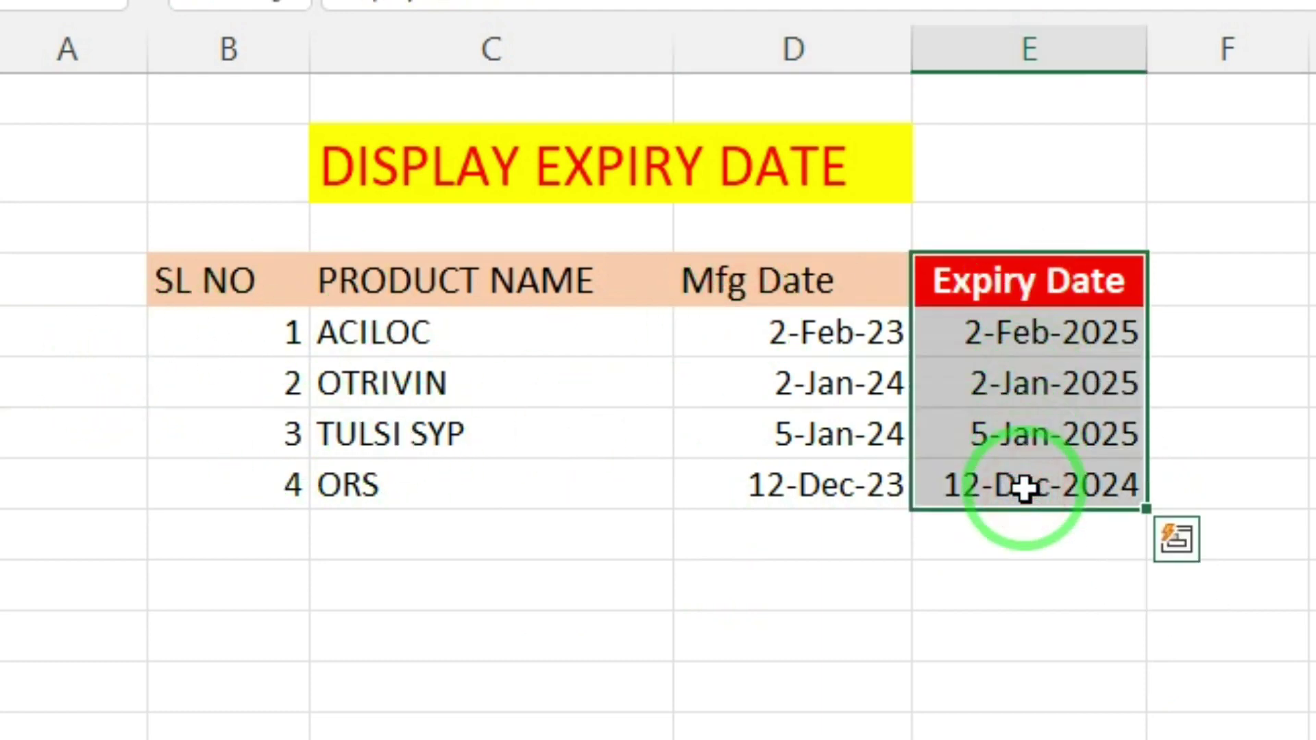
pyautogui.click(1026, 546)
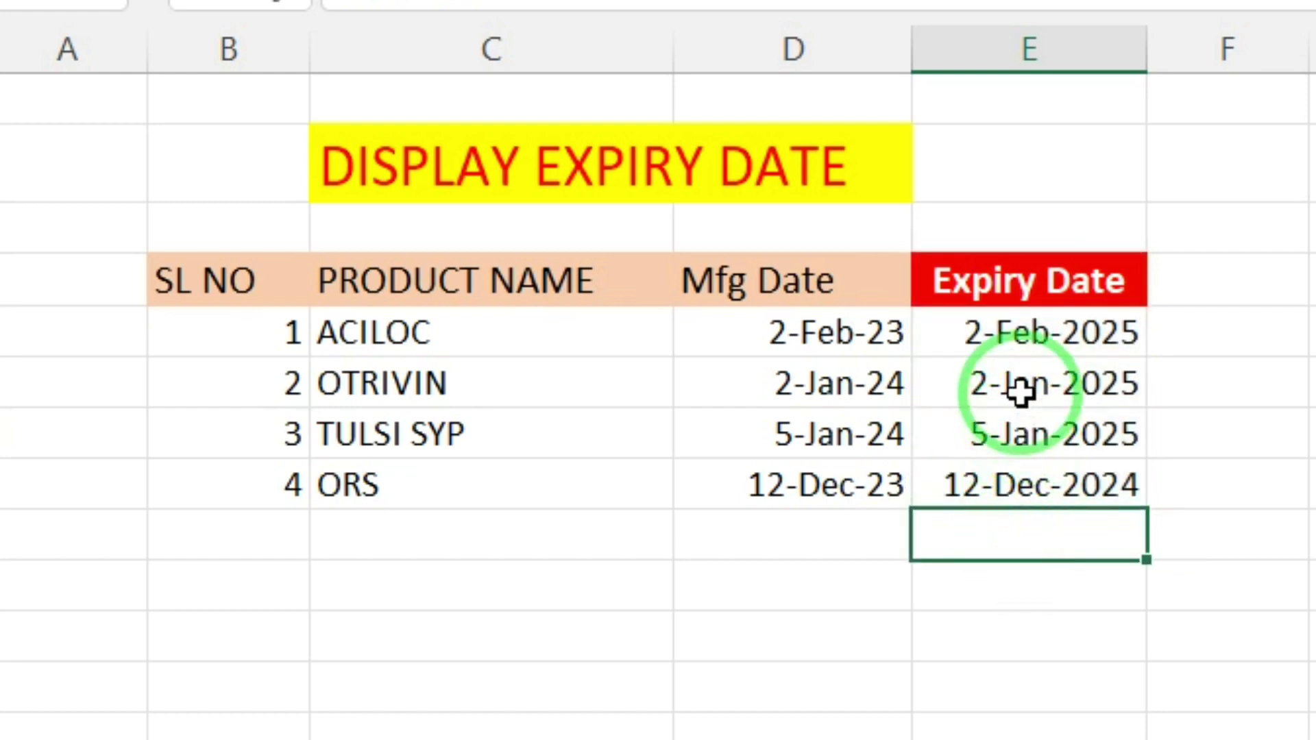
pyautogui.moveTo(1022, 333); pyautogui.dragTo(1018, 488)
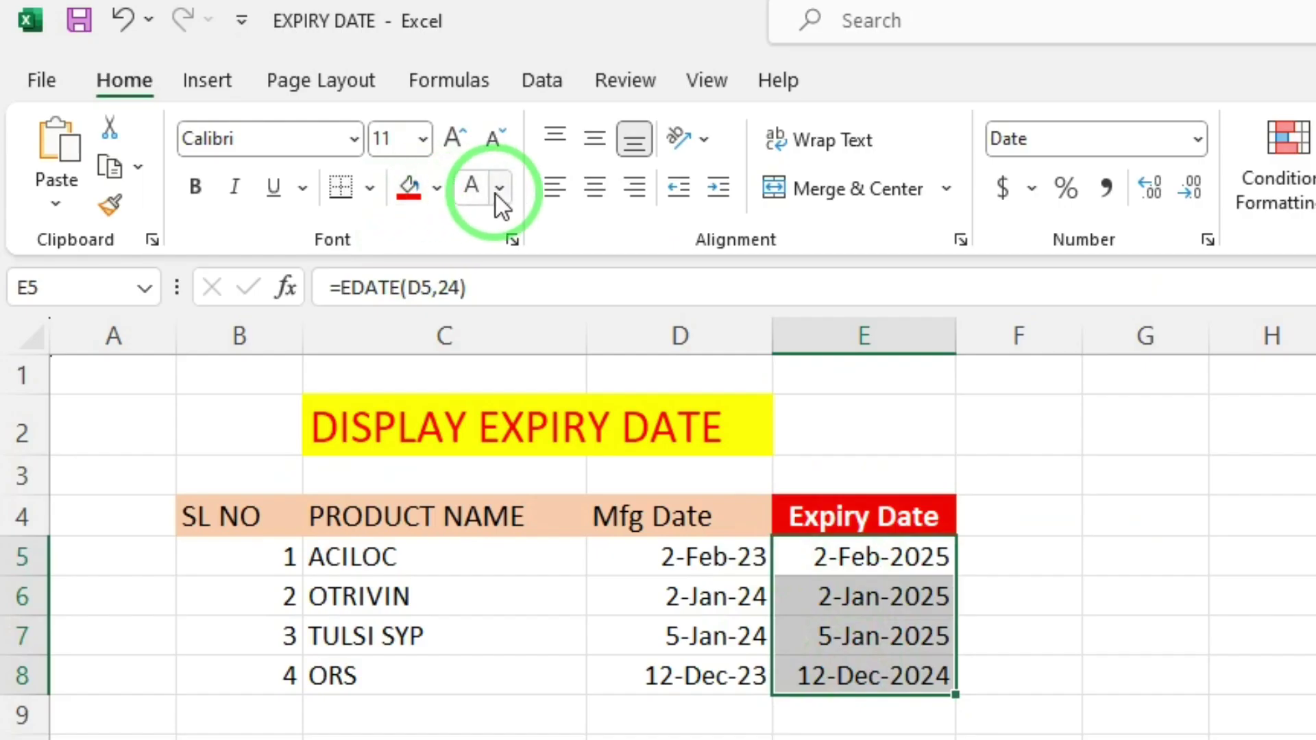
pyautogui.click(498, 188)
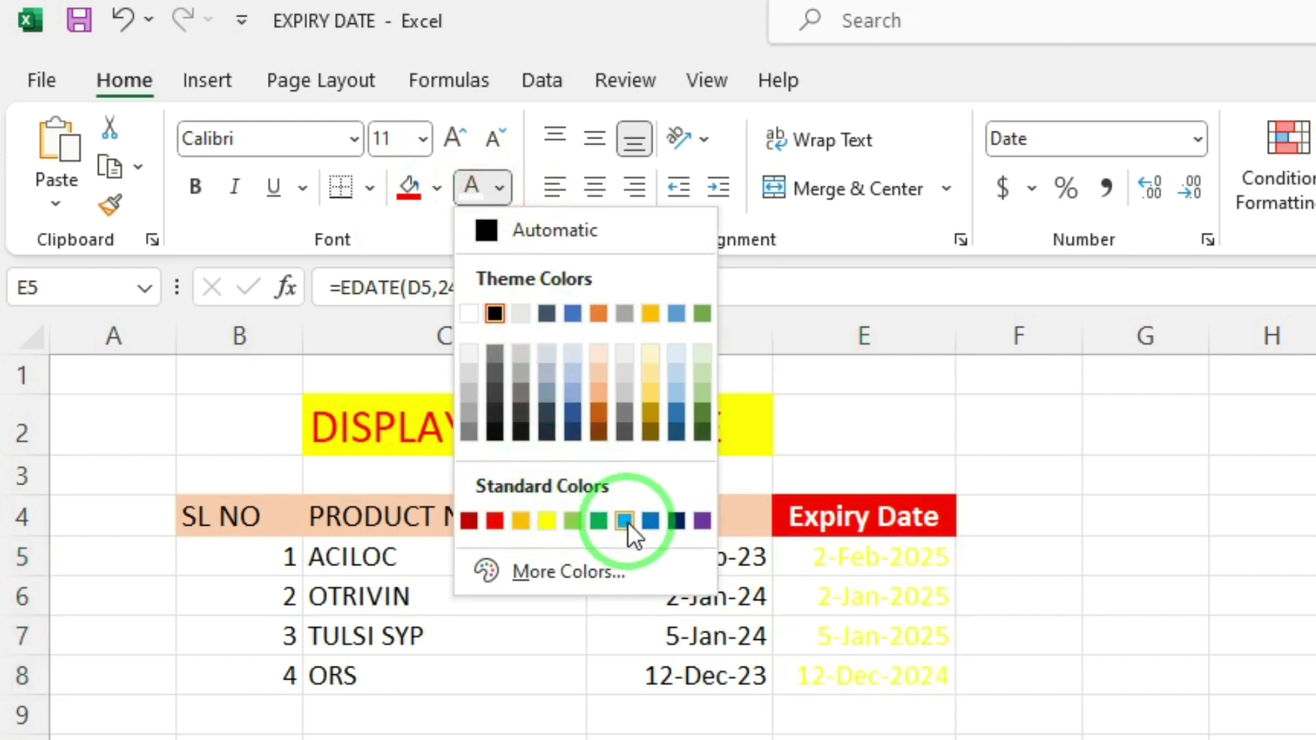
pyautogui.click(656, 522)
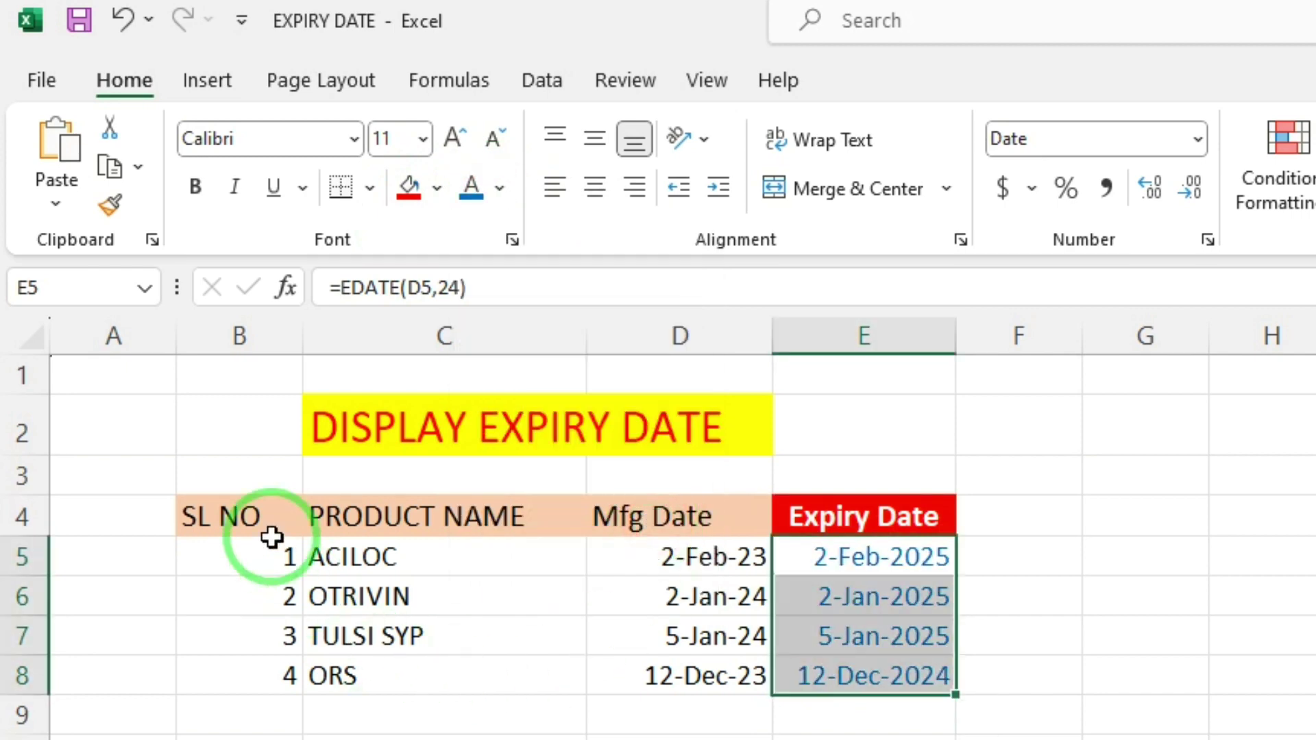
pyautogui.moveTo(241, 548); pyautogui.dragTo(914, 676)
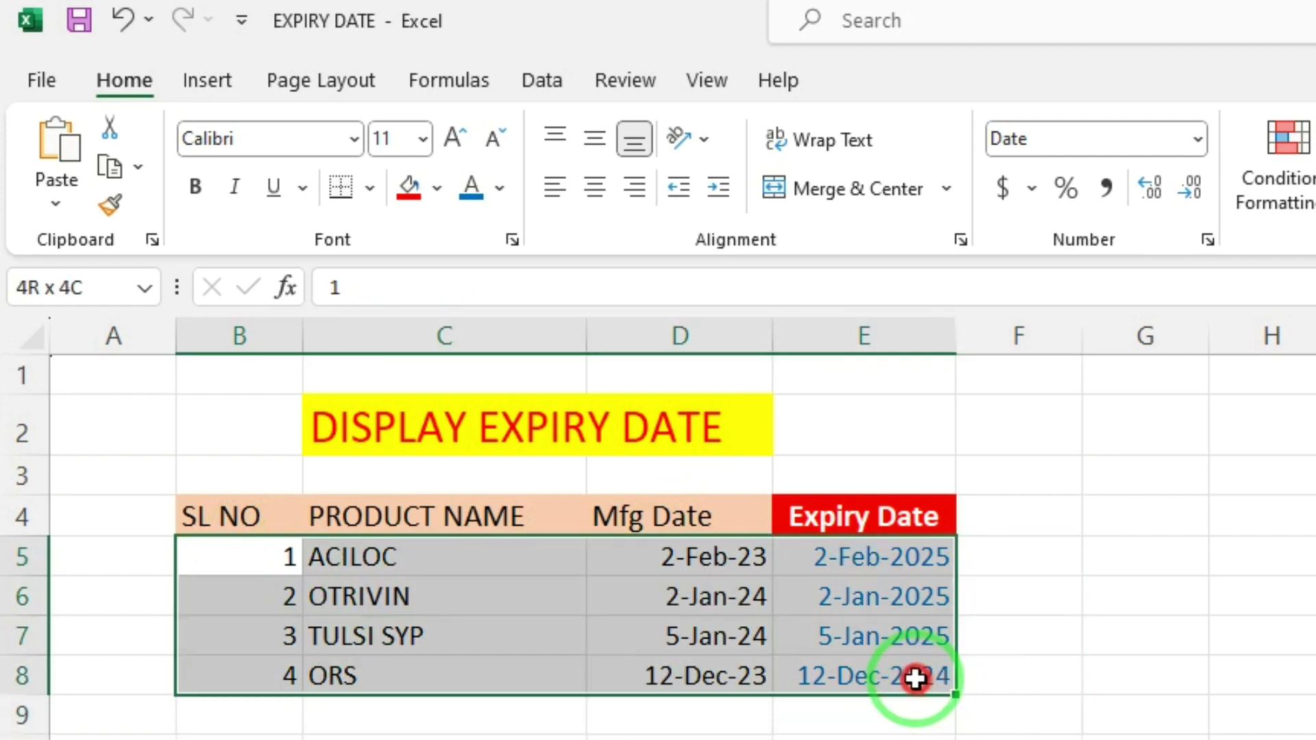
# - Apply All Borders to B5:E8, from serial number to Expiry Date
pyautogui.click(369, 187)
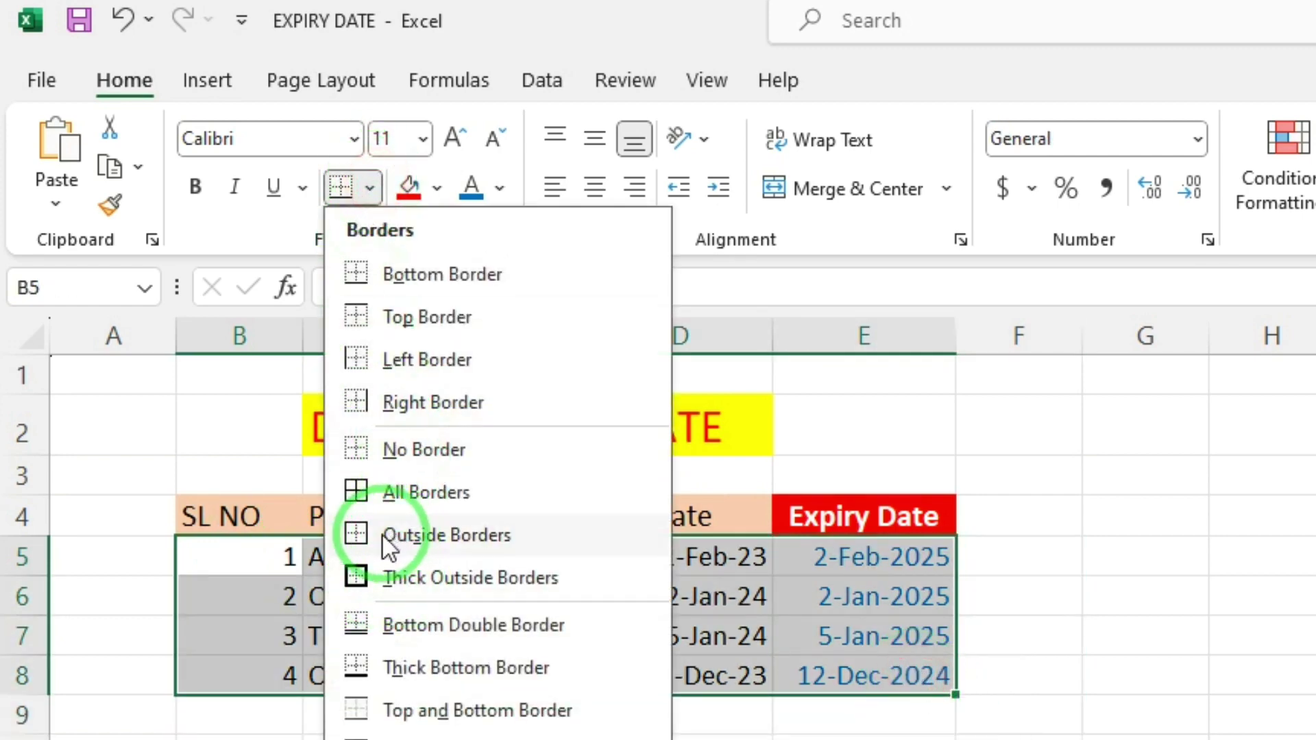
pyautogui.click(397, 493)
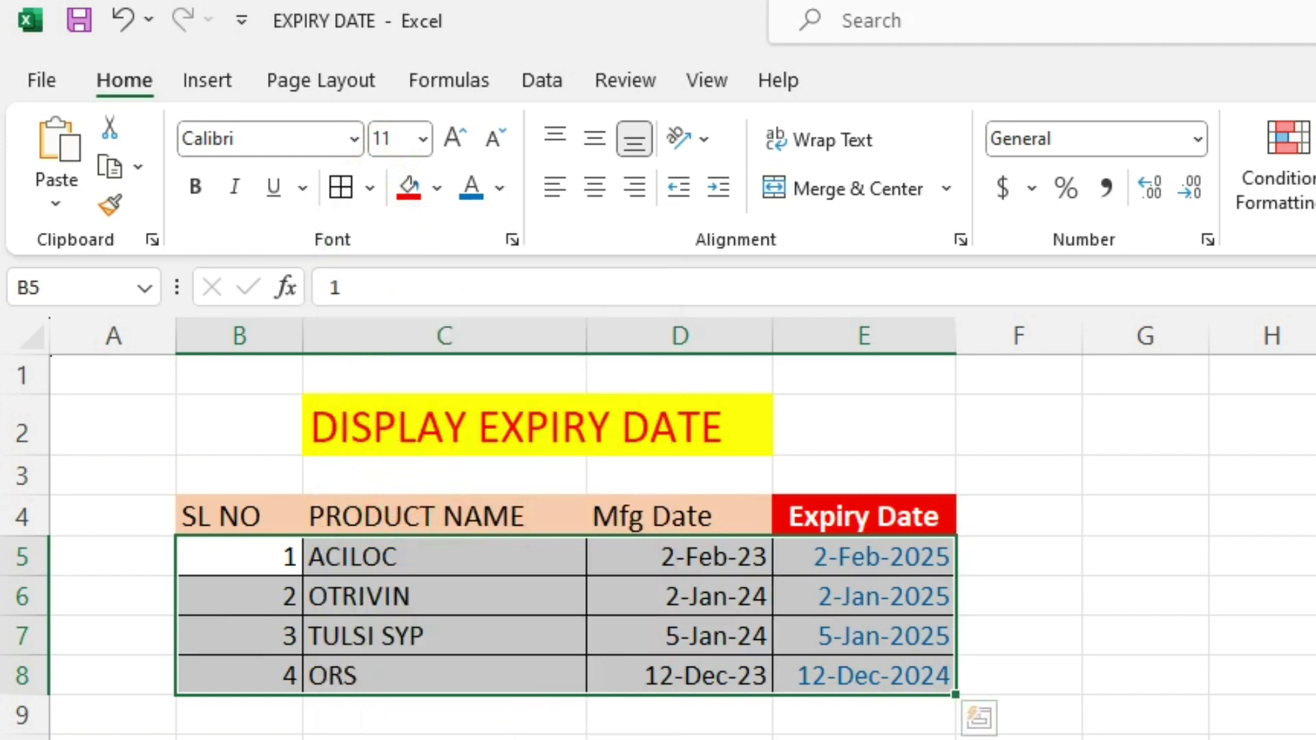
pyautogui.click(680, 733)
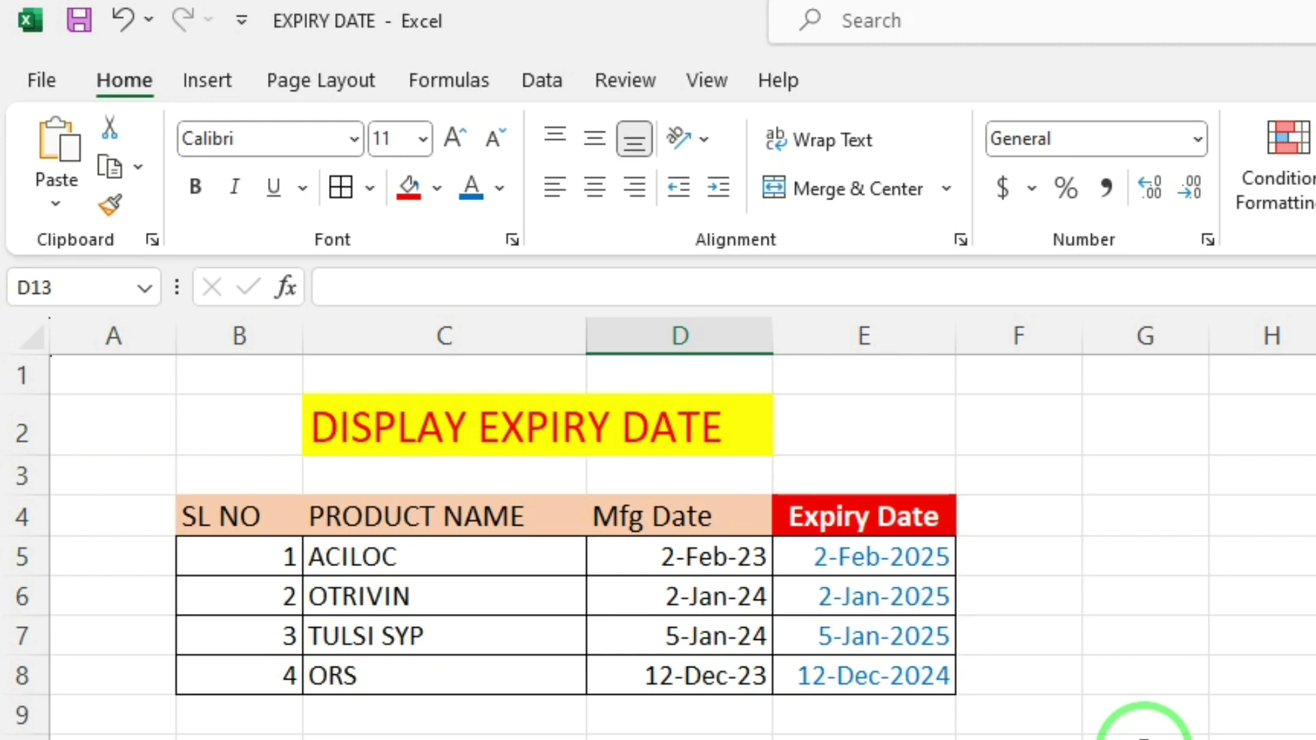
pyautogui.moveTo(217, 549); pyautogui.dragTo(811, 692)
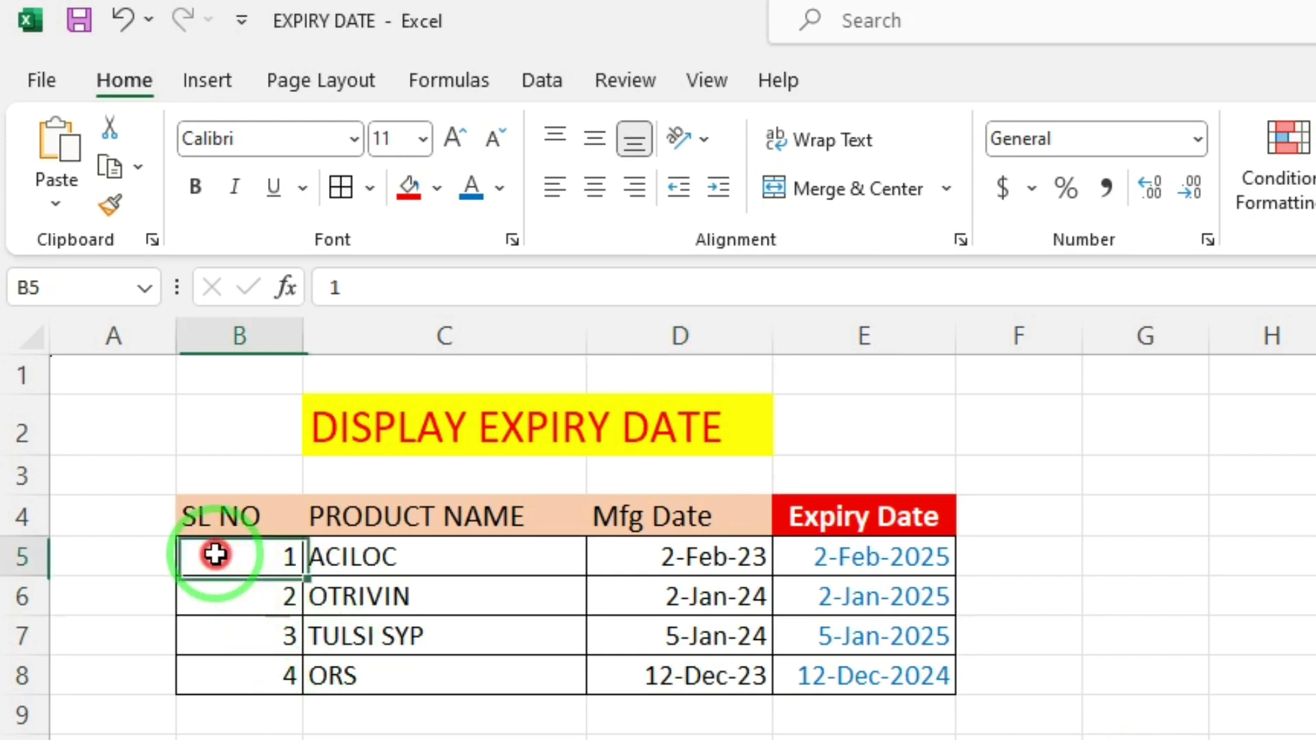